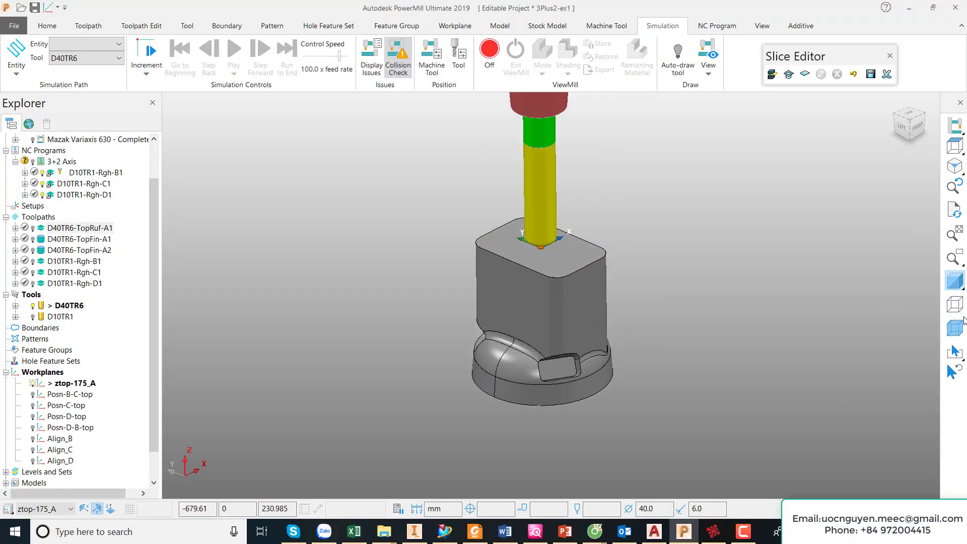
# Hide the stock and load toolpath D40TR6-TopRuf-A1 to simulate from its start.
pyautogui.moveTo(654, 283)
pyautogui.mouseDown(button='middle')
pyautogui.moveTo(725, 216)
pyautogui.moveTo(711, 286)
pyautogui.moveTo(668, 346)
pyautogui.moveTo(671, 284)
pyautogui.mouseUp(button='middle')
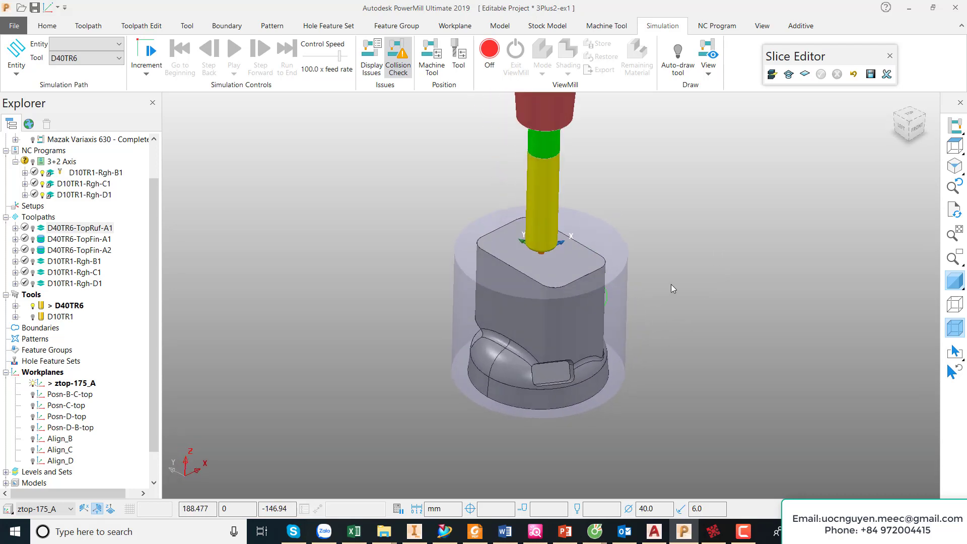
pyautogui.click(952, 321)
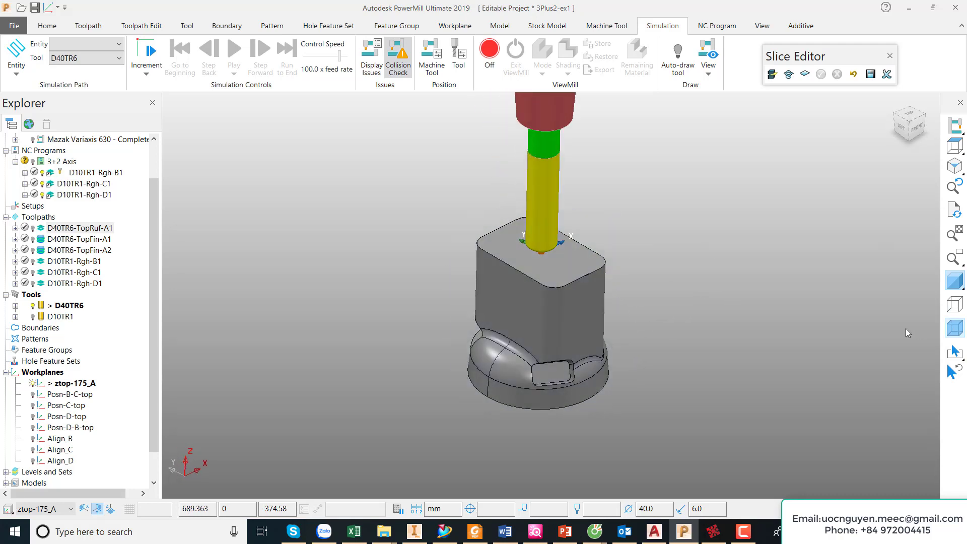
pyautogui.rightClick(97, 233)
pyautogui.click(143, 147)
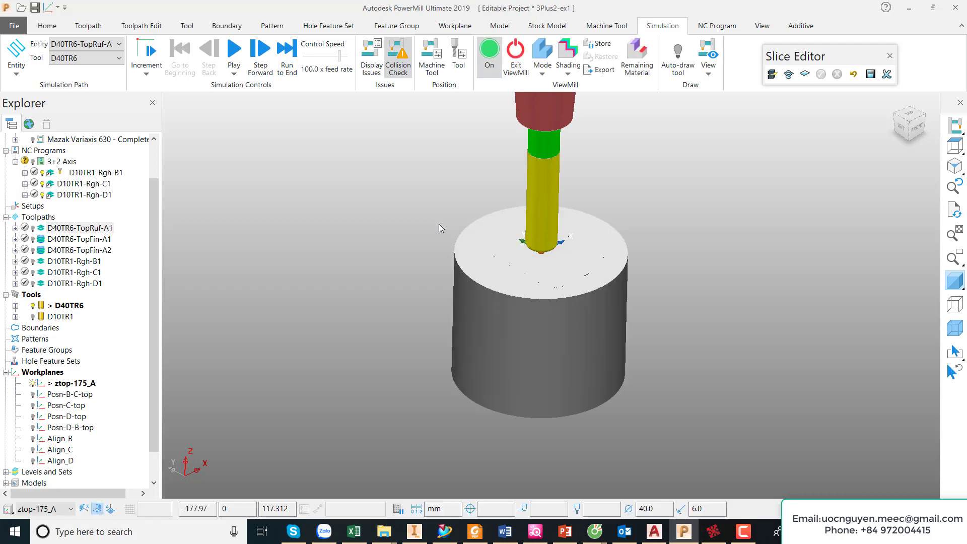
# Apply rainbow shading to the simulated stock and pause the roughing pass partway.
pyautogui.click(568, 75)
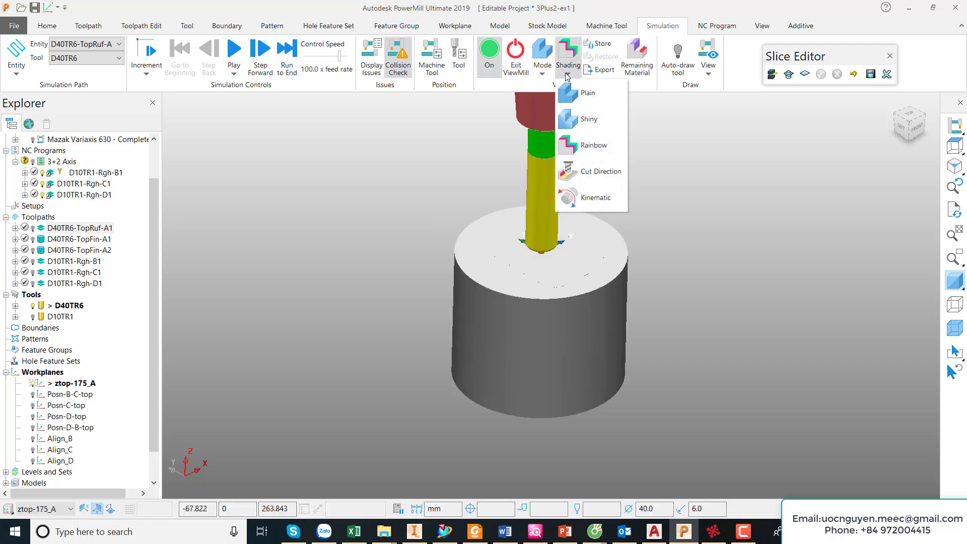
pyautogui.click(576, 143)
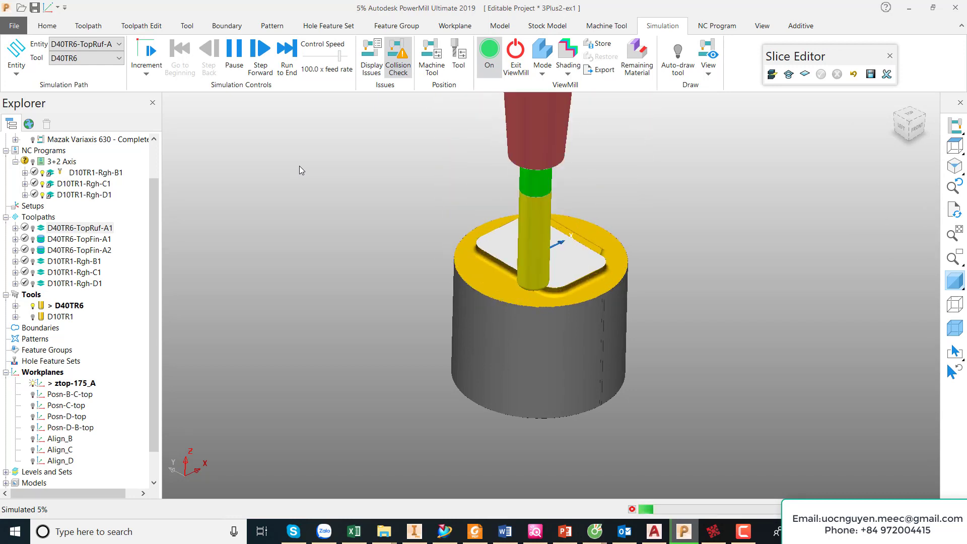
pyautogui.click(235, 56)
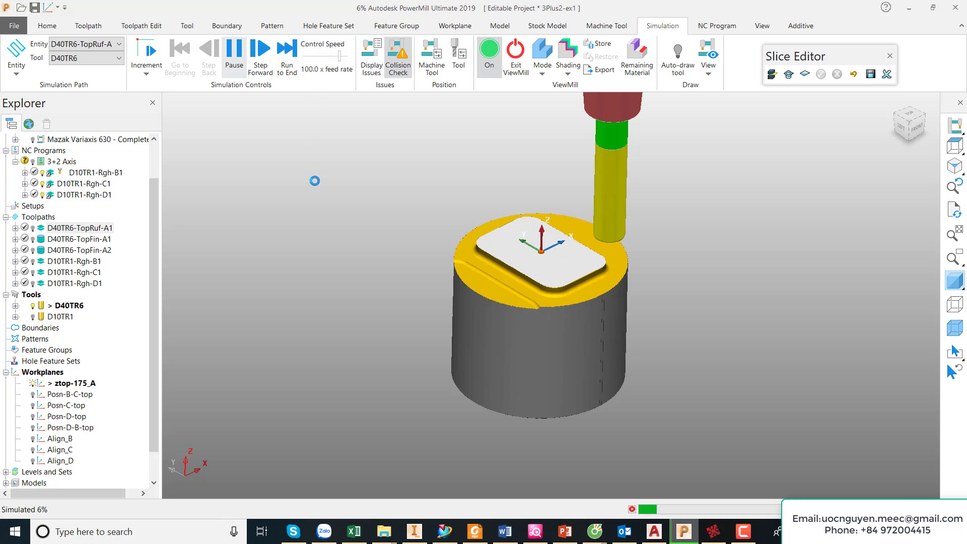
# Run the roughing simulation at maximum speed to the end and inspect the stepped boss.
pyautogui.click(348, 59)
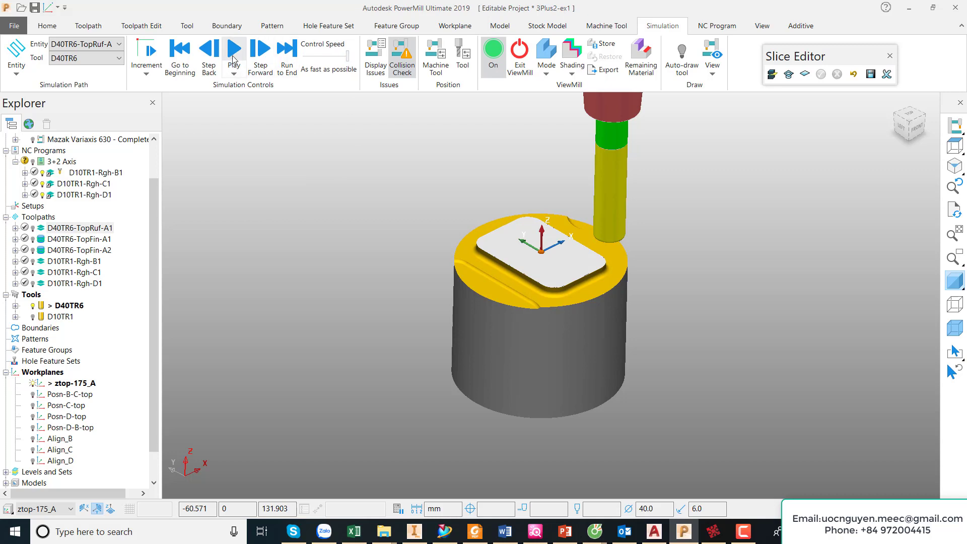
pyautogui.press('space')
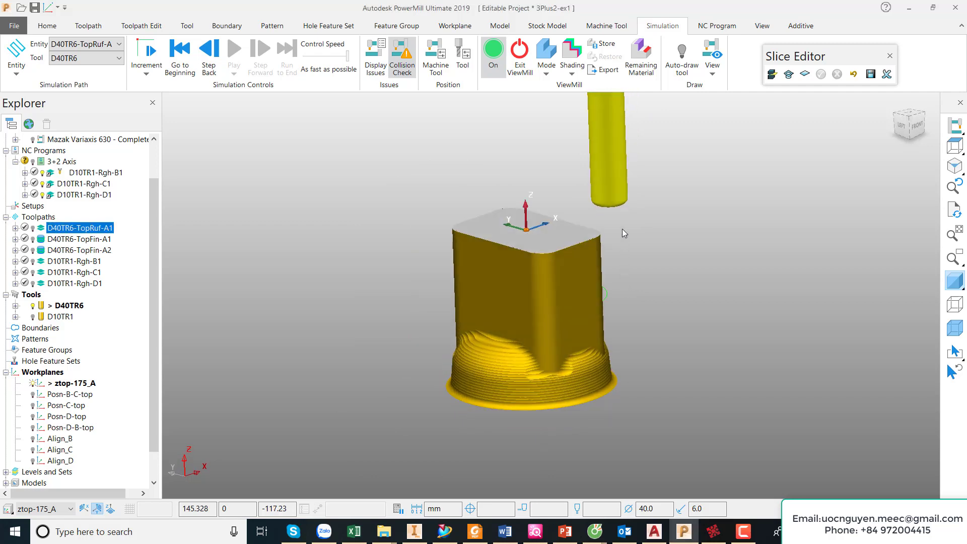
pyautogui.moveTo(626, 229); pyautogui.dragTo(622, 267, button='middle')
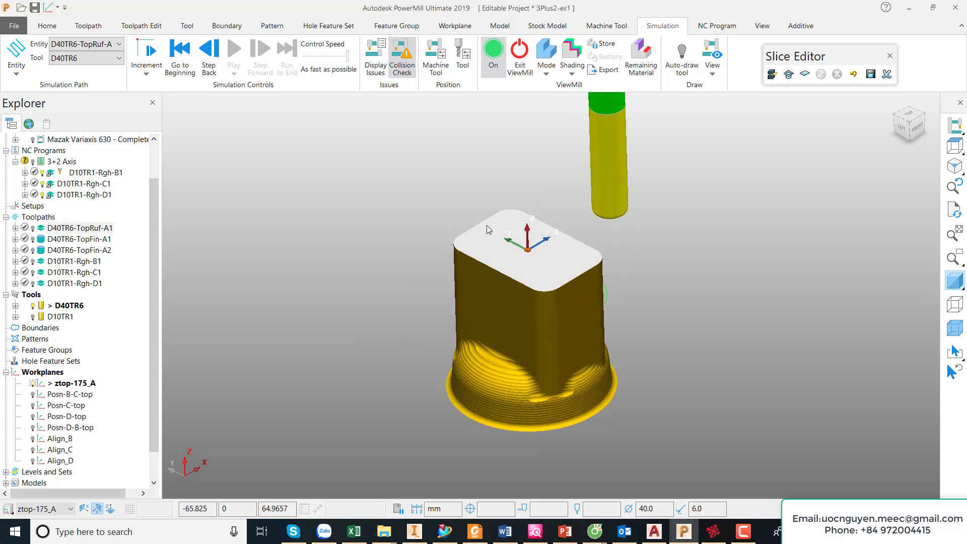
# Switch the simulation to D40TR6-TopFin-A1 and dismiss the rapid-move warning.
pyautogui.click(86, 46)
pyautogui.click(97, 80)
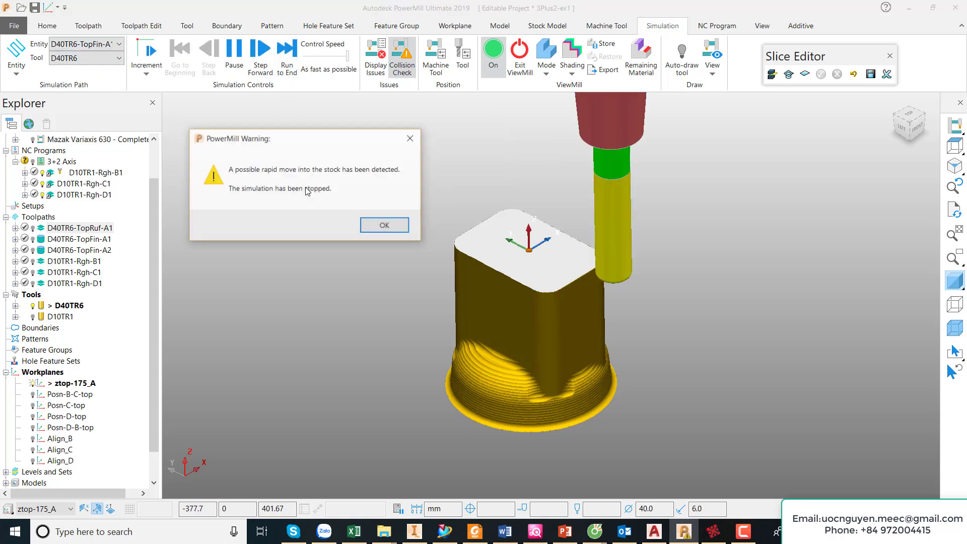
pyautogui.click(363, 228)
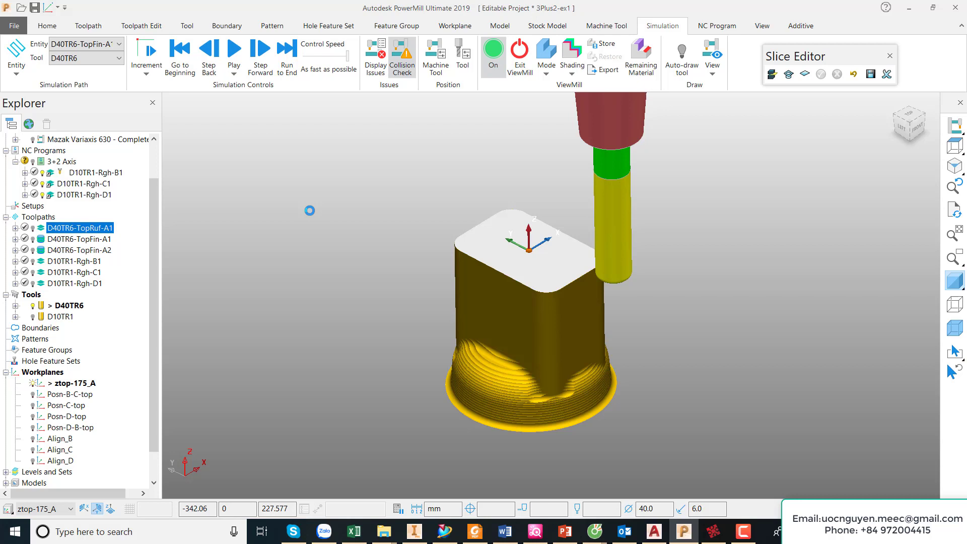
# Reselect D40TR6-TopFin-A1 and run its finishing simulation through to the end.
pyautogui.click(112, 48)
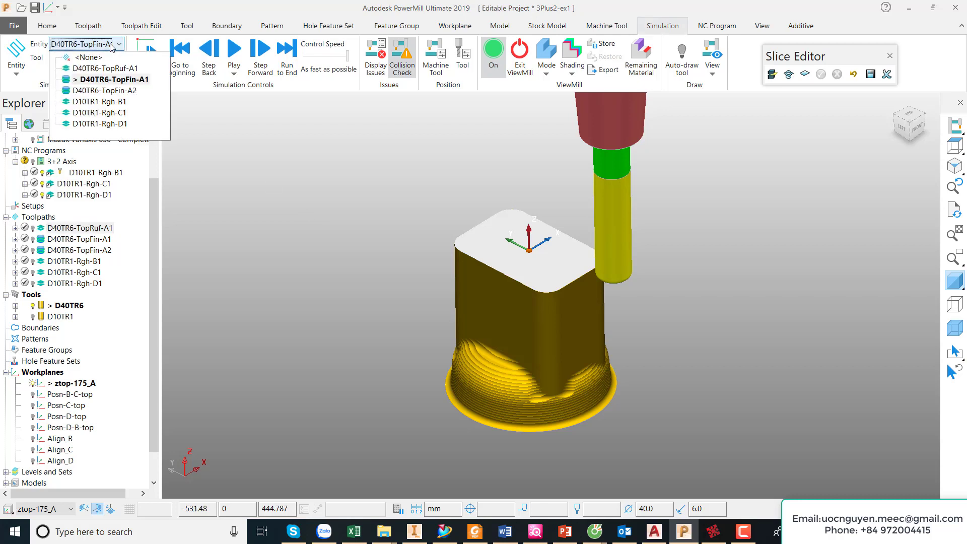
pyautogui.click(119, 79)
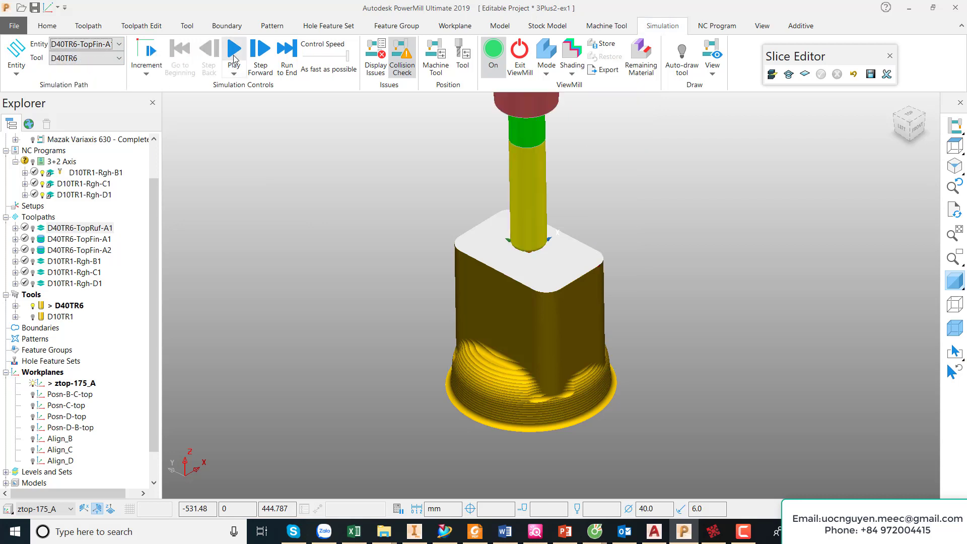
pyautogui.press('space')
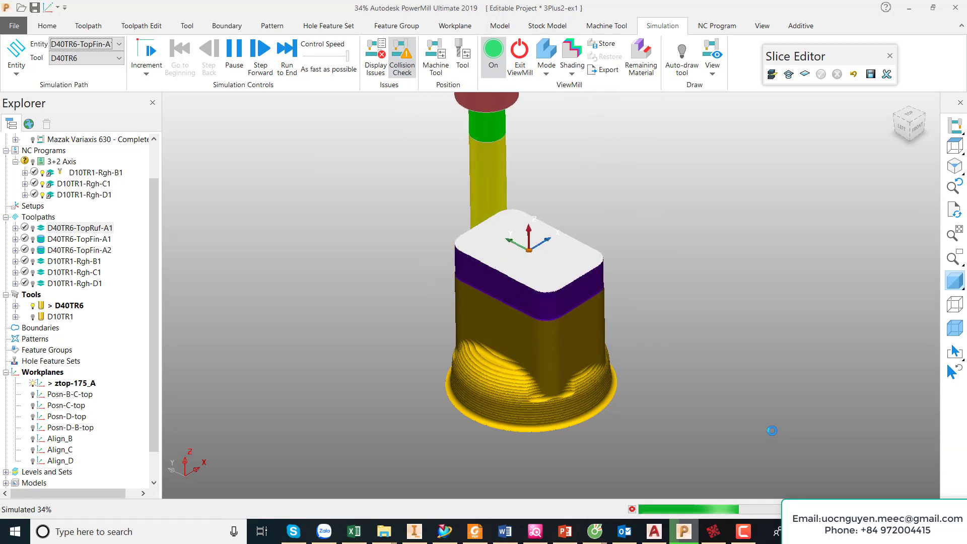
pyautogui.click(745, 535)
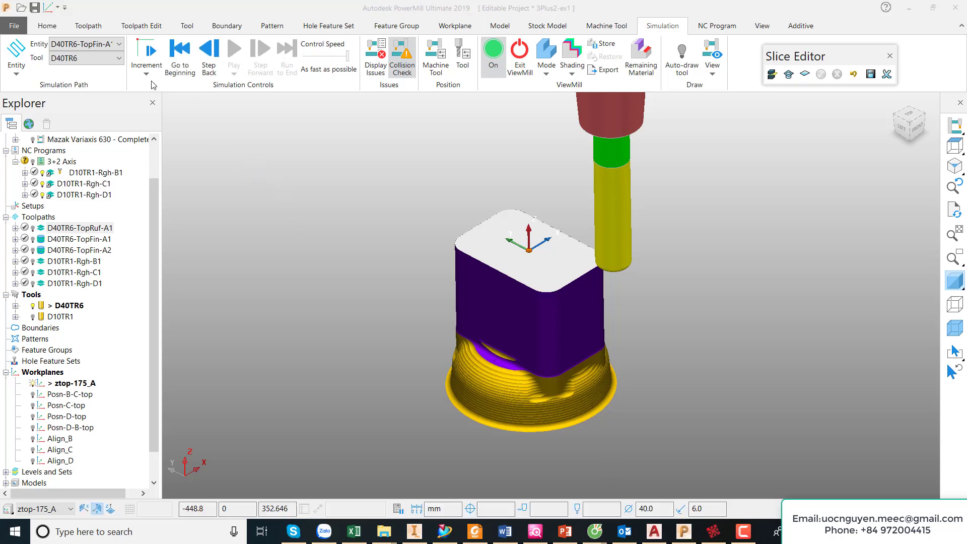
# Select D40TR6-TopFin-A2 and play its finishing simulation up to 99%.
pyautogui.click(94, 45)
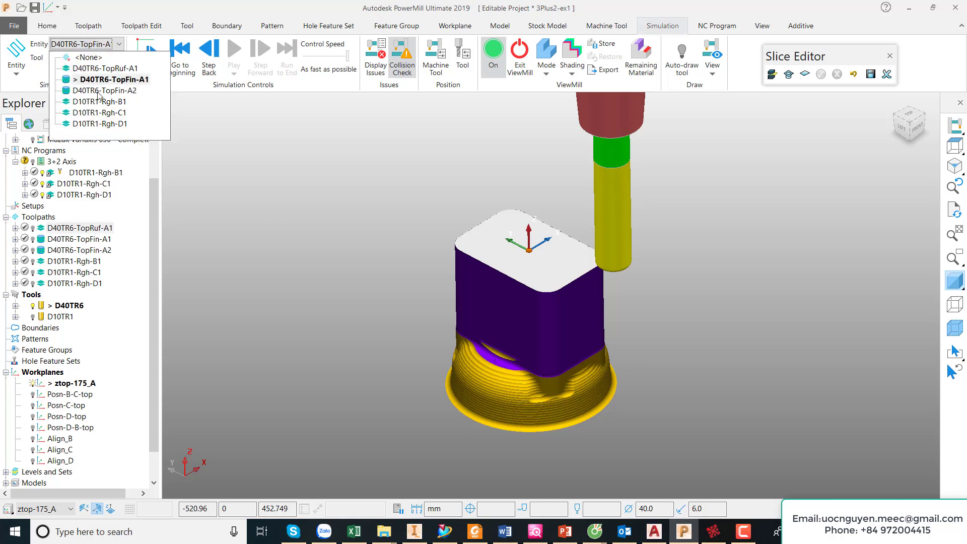
pyautogui.click(99, 90)
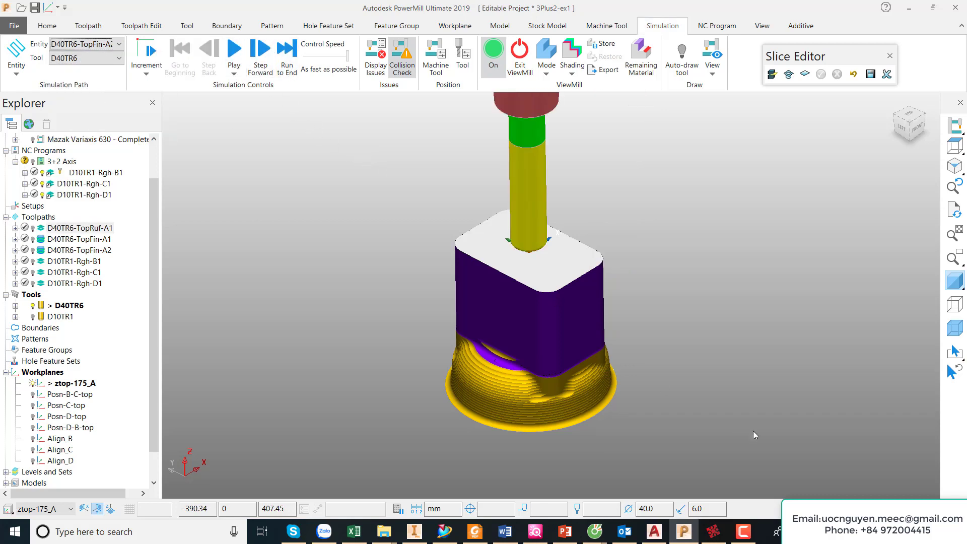
pyautogui.press('space')
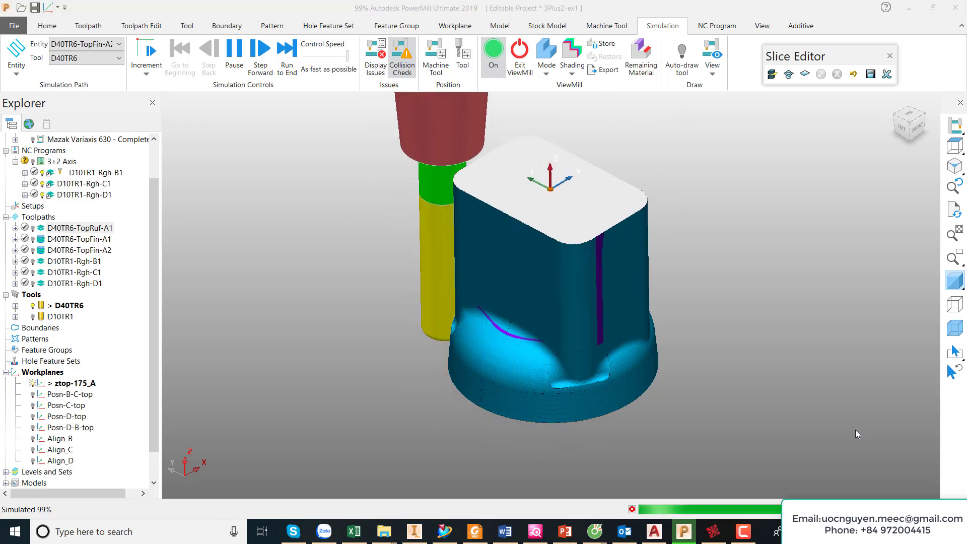
# Zoom in and out and tilt the view to inspect the blue finished part.
pyautogui.scroll(-2, 700, 416)
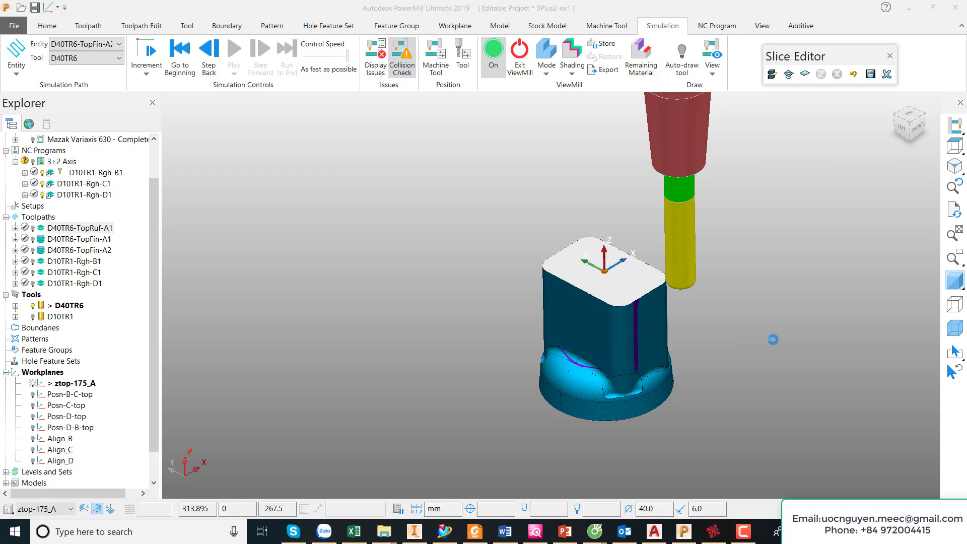
pyautogui.scroll(3, 703, 373)
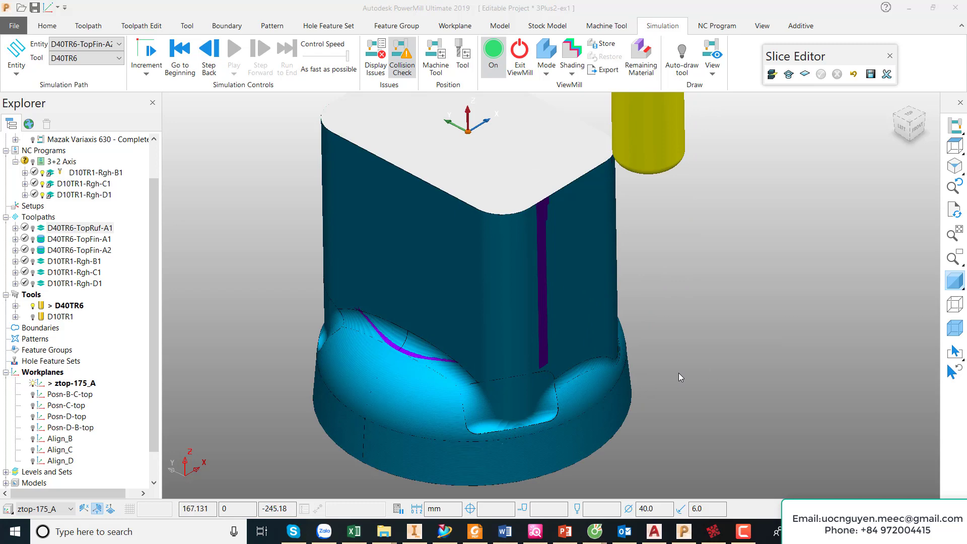
pyautogui.scroll(-3, 670, 374)
pyautogui.scroll(3, 544, 386)
pyautogui.scroll(-2, 544, 386)
pyautogui.scroll(-2, 513, 392)
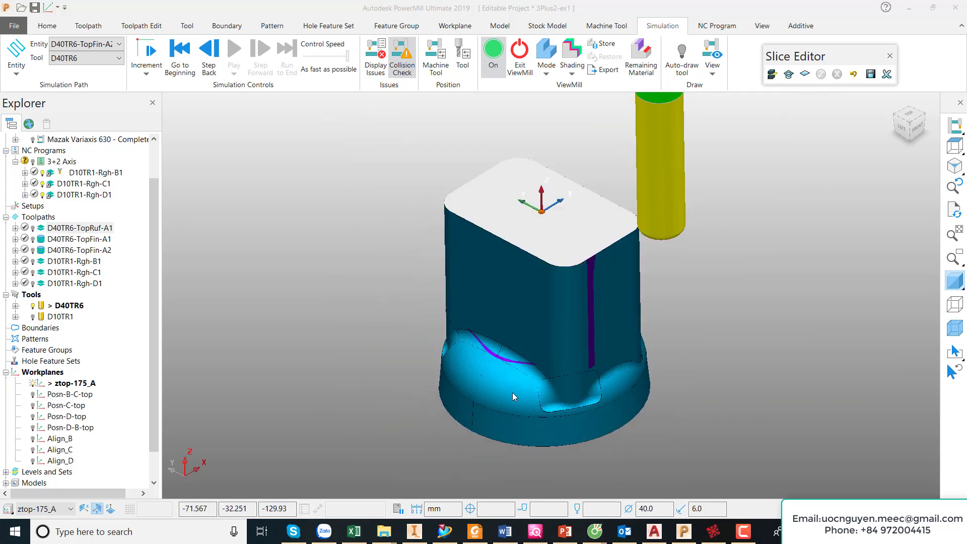
pyautogui.scroll(1, 540, 292)
pyautogui.moveTo(541, 297); pyautogui.dragTo(534, 299, button='middle')
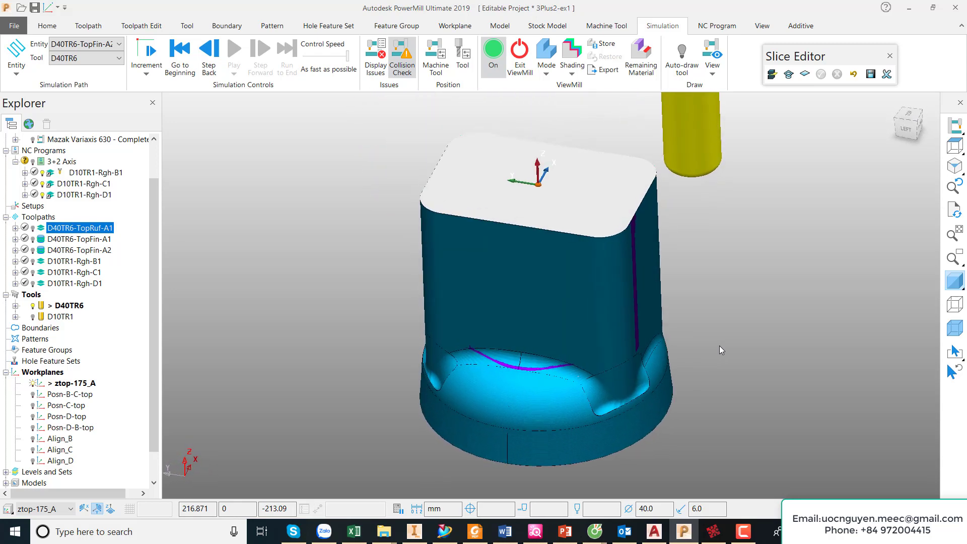
# Simulate D10TR1-Rgh-B1 with tool D10TR1 active at 33.0 x feed rate.
pyautogui.click(103, 45)
pyautogui.click(104, 102)
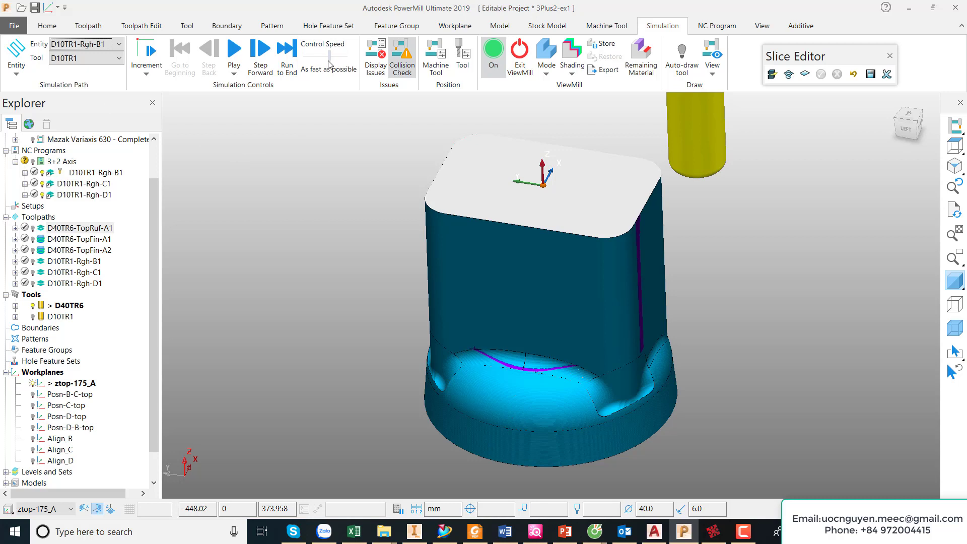
pyautogui.moveTo(329, 61); pyautogui.dragTo(322, 62)
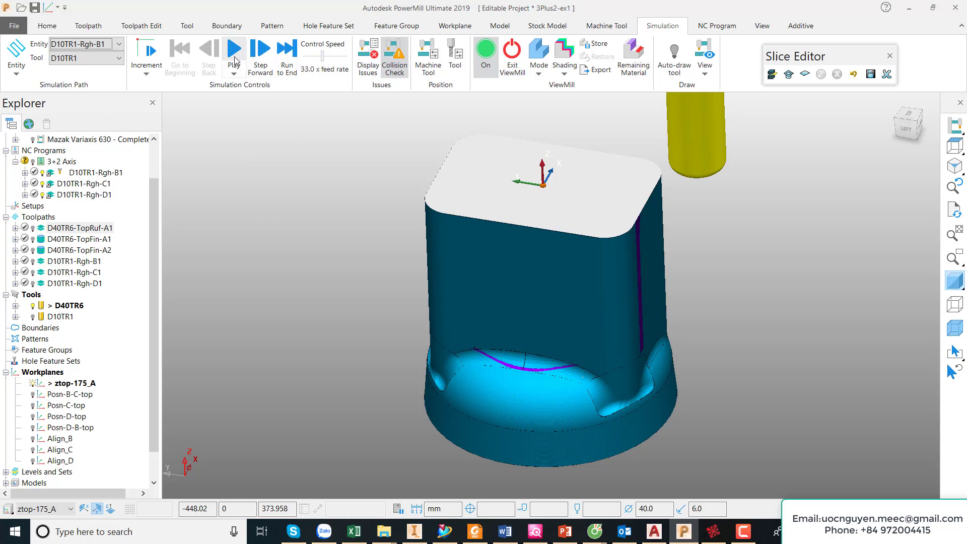
pyautogui.rightClick(61, 318)
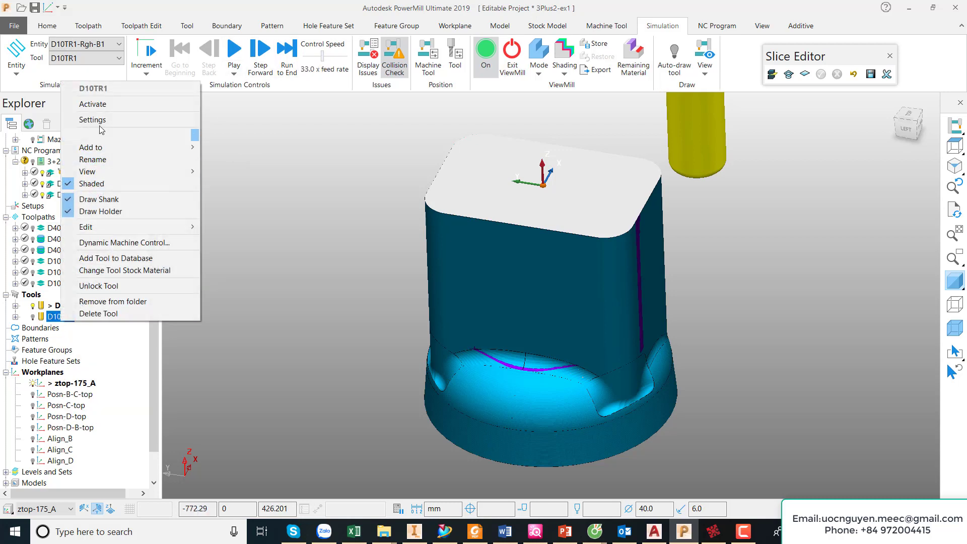
pyautogui.click(103, 105)
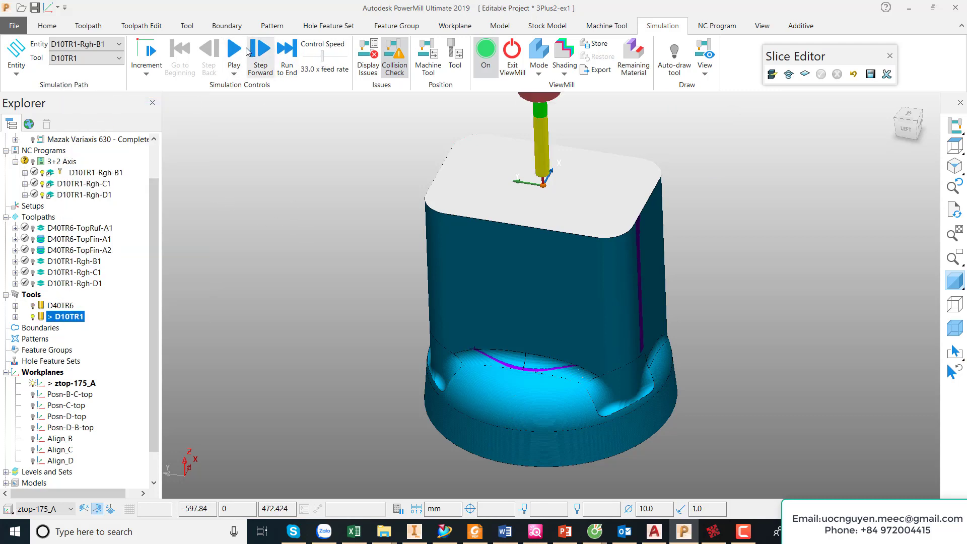
pyautogui.press('space')
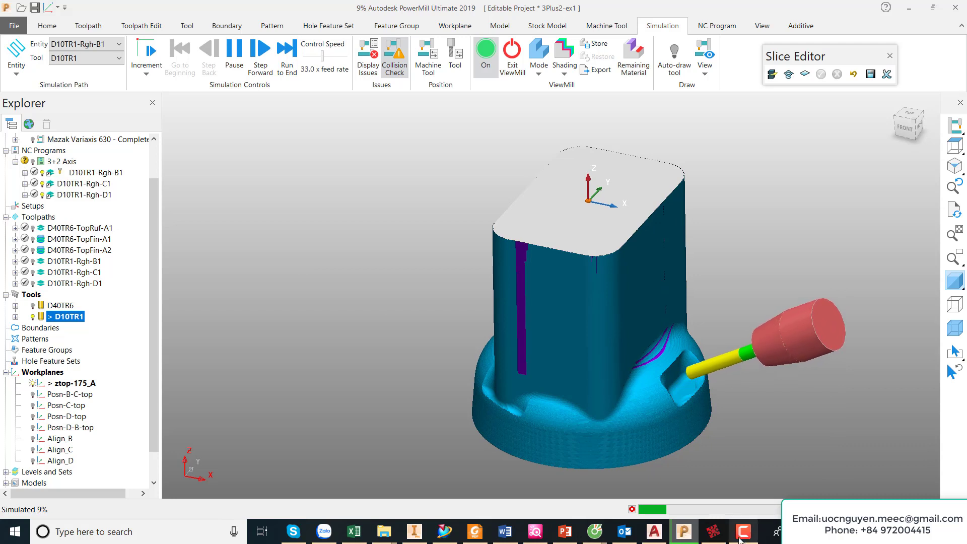
# Let the D10TR1-Rgh-B1 simulation finish cutting the green pocket.
pyautogui.click(738, 537)
pyautogui.click(738, 538)
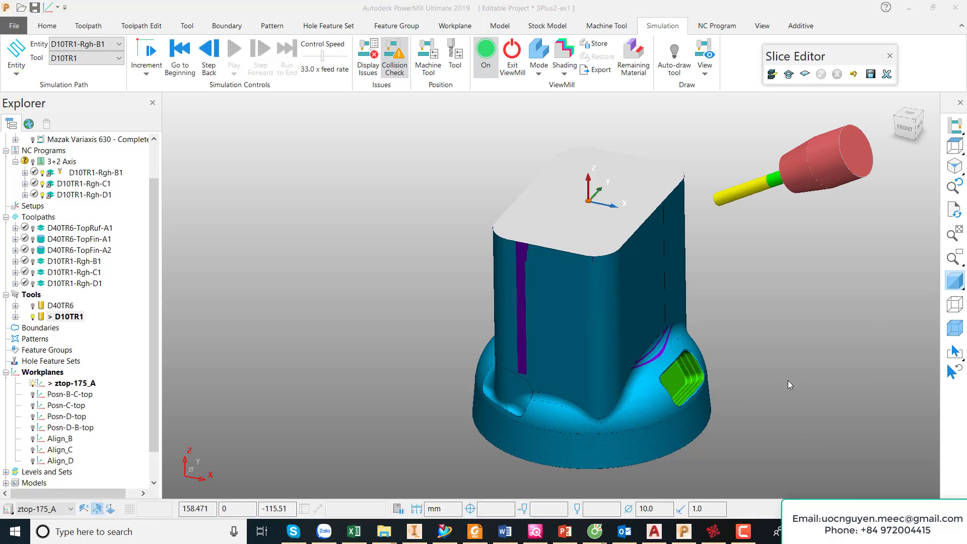
pyautogui.scroll(3, 789, 384)
pyautogui.scroll(-3, 716, 364)
# Inspect the pocket from a tilted view, then the front and exact right views.
pyautogui.moveTo(716, 364)
pyautogui.mouseDown(button='middle')
pyautogui.moveTo(709, 332)
pyautogui.moveTo(910, 124)
pyautogui.mouseUp(button='middle')
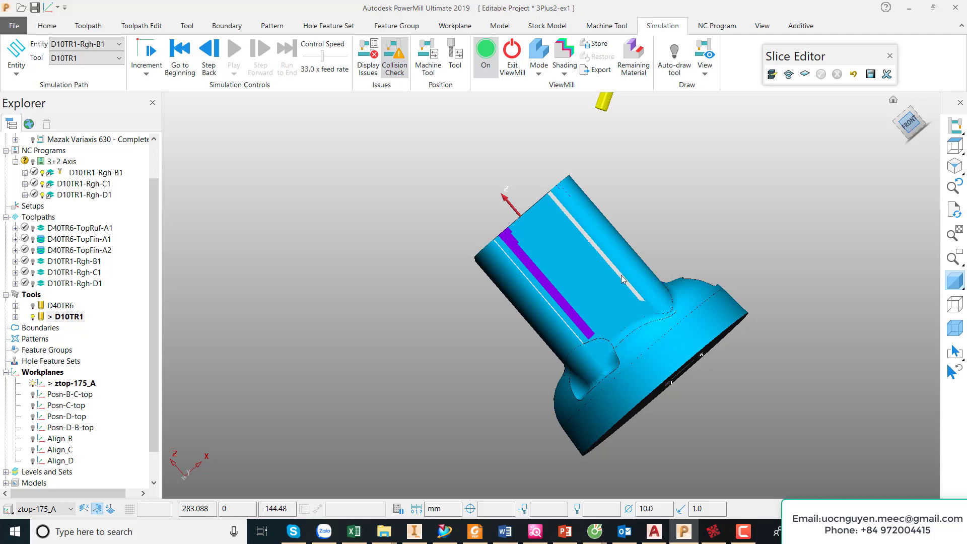
pyautogui.hotkey('ctrl', '1')
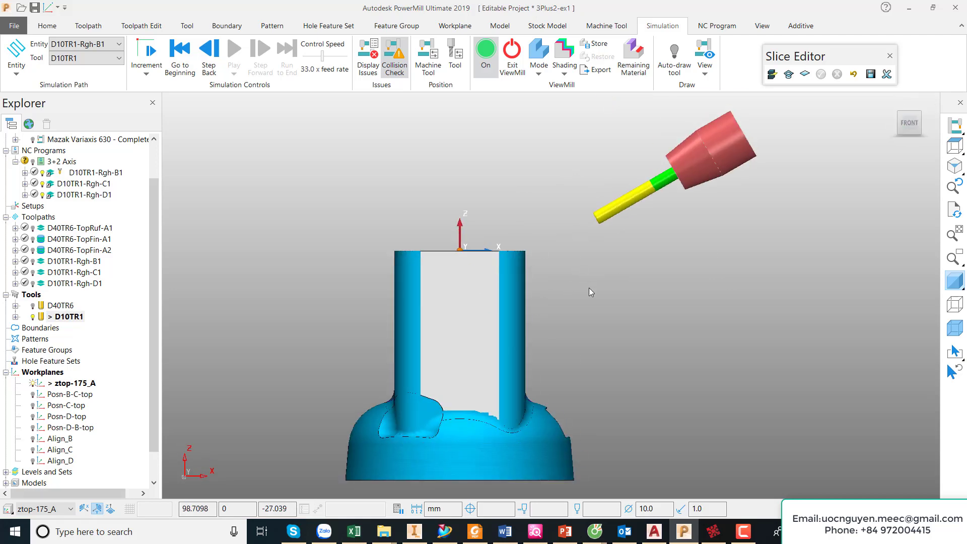
pyautogui.hotkey('ctrl', '6')
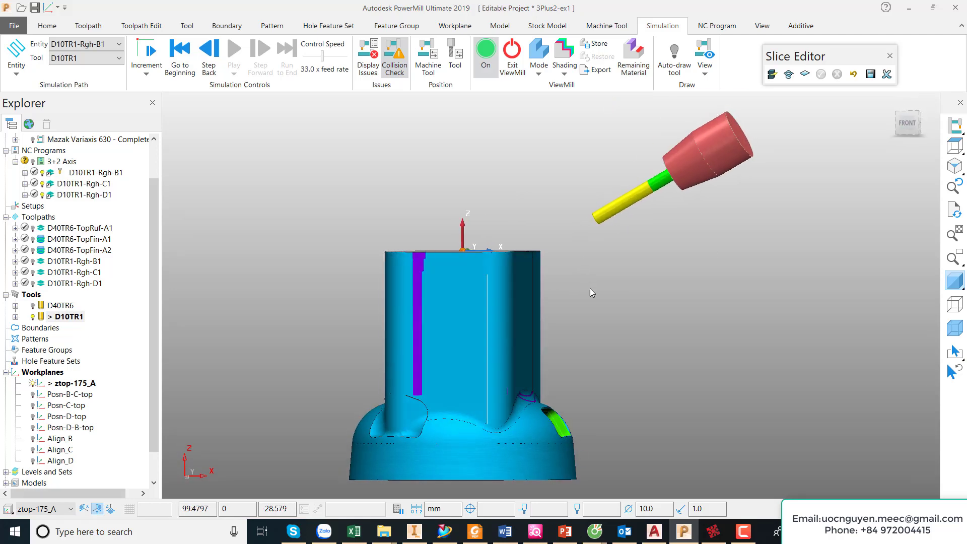
pyautogui.click(912, 126)
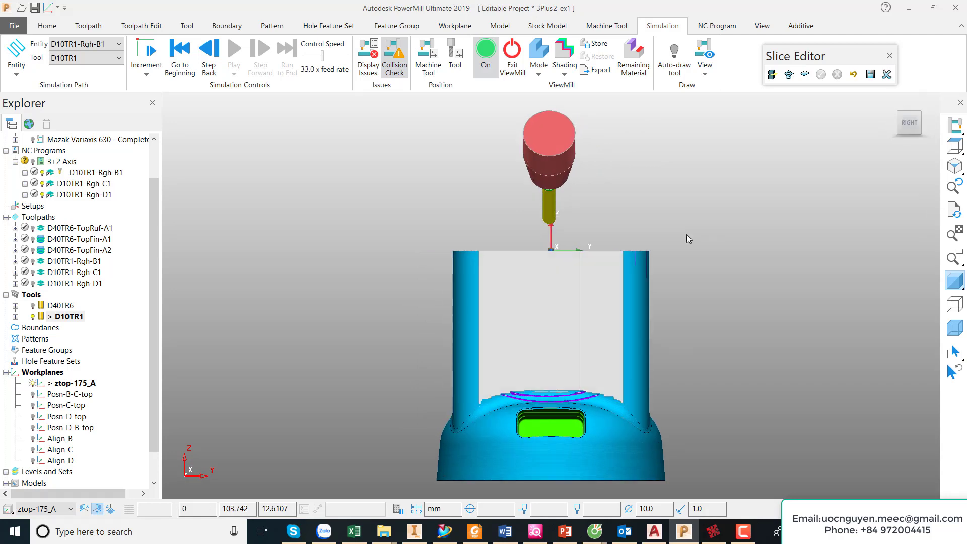
# Select D10TR1-Rgh-C1 for simulation in isometric view and dismiss the rapid-move warning.
pyautogui.click(80, 46)
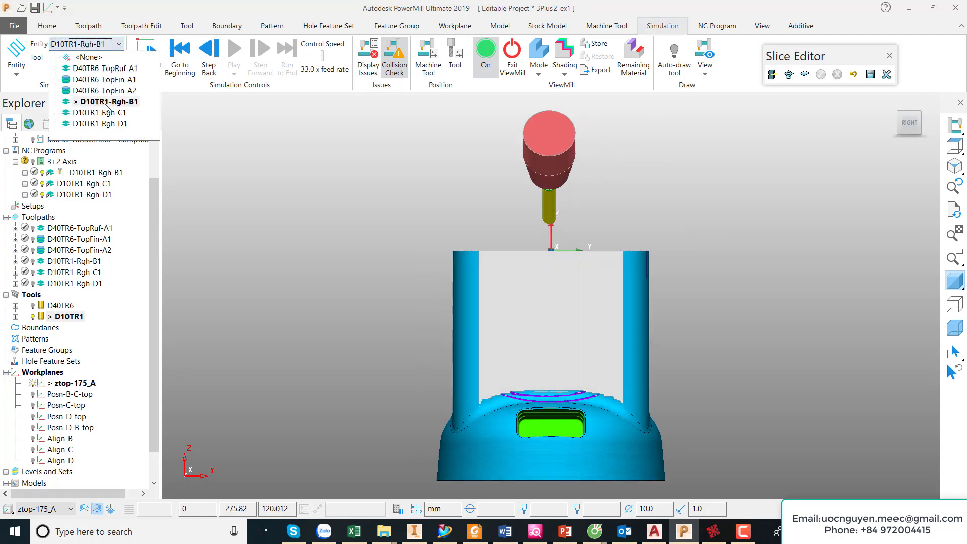
pyautogui.click(101, 111)
pyautogui.hotkey('ctrl', '2')
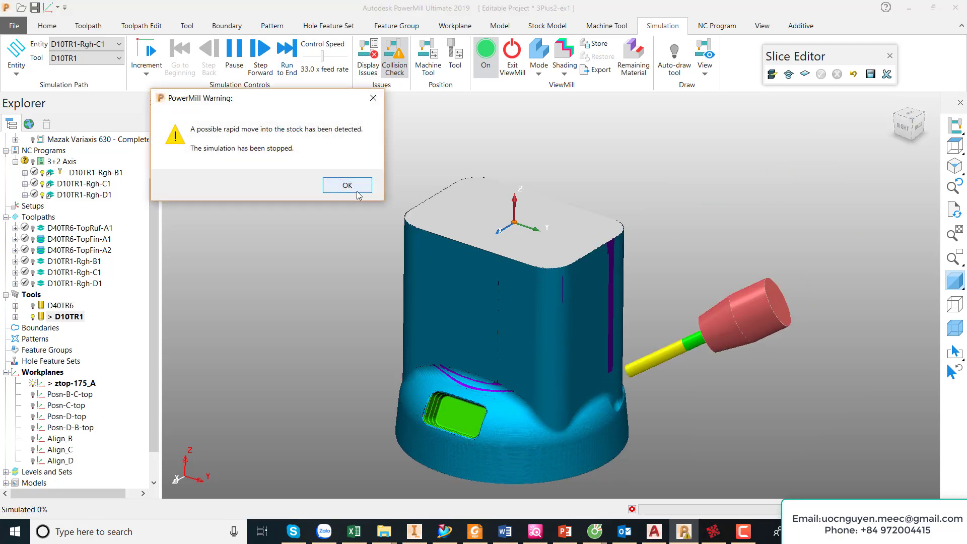
pyautogui.click(358, 196)
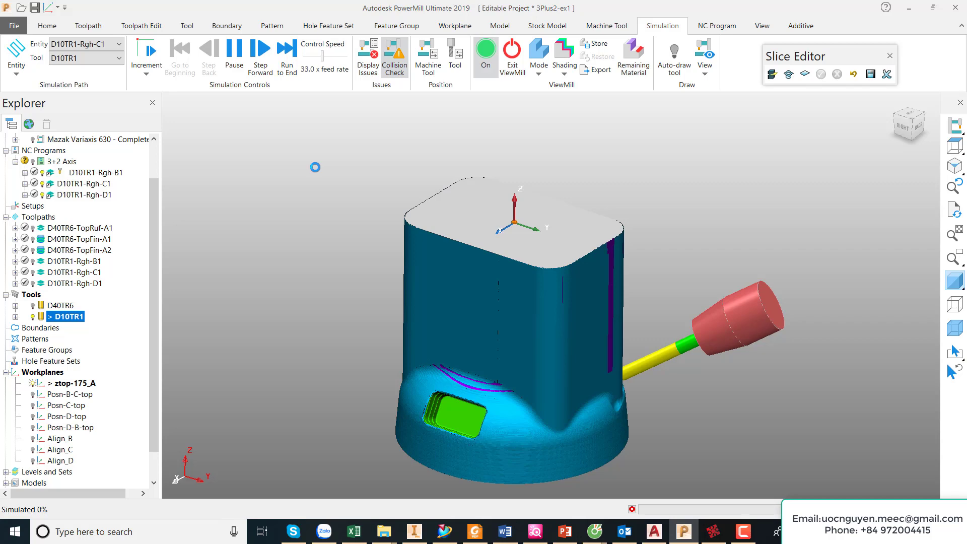
# Play D10TR1-Rgh-C1 from a back view, cutting the magenta pocket into the flange.
pyautogui.moveTo(315, 168); pyautogui.dragTo(250, 95, button='middle')
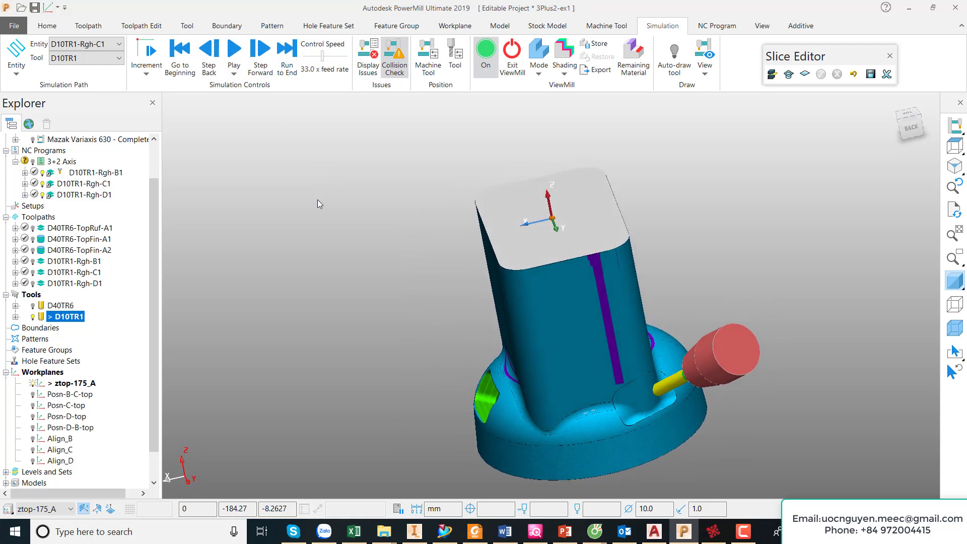
pyautogui.press('space')
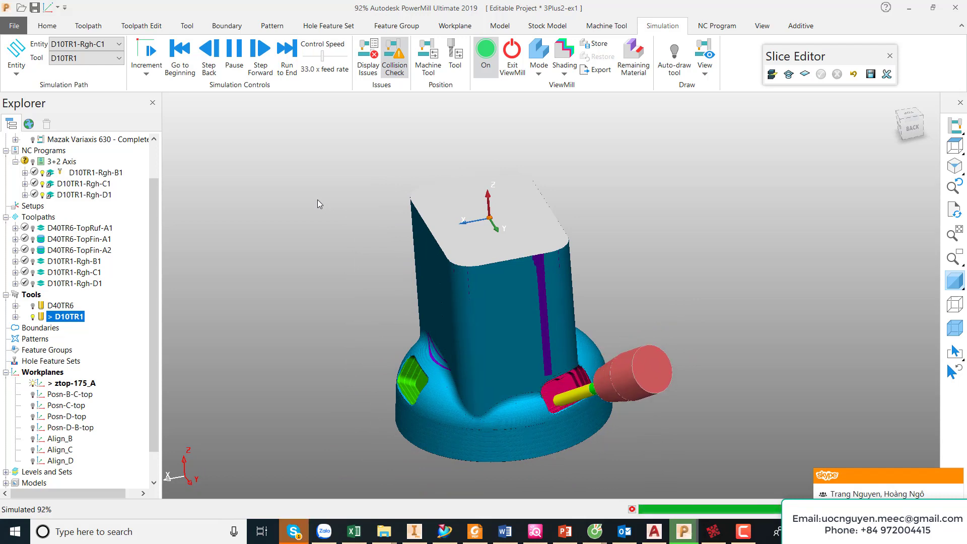
pyautogui.click(953, 478)
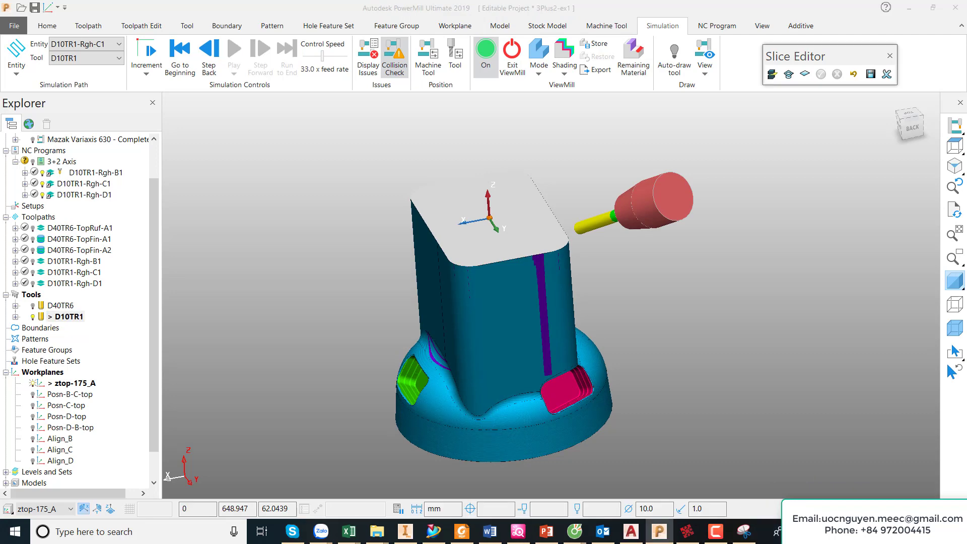
pyautogui.press('Left')
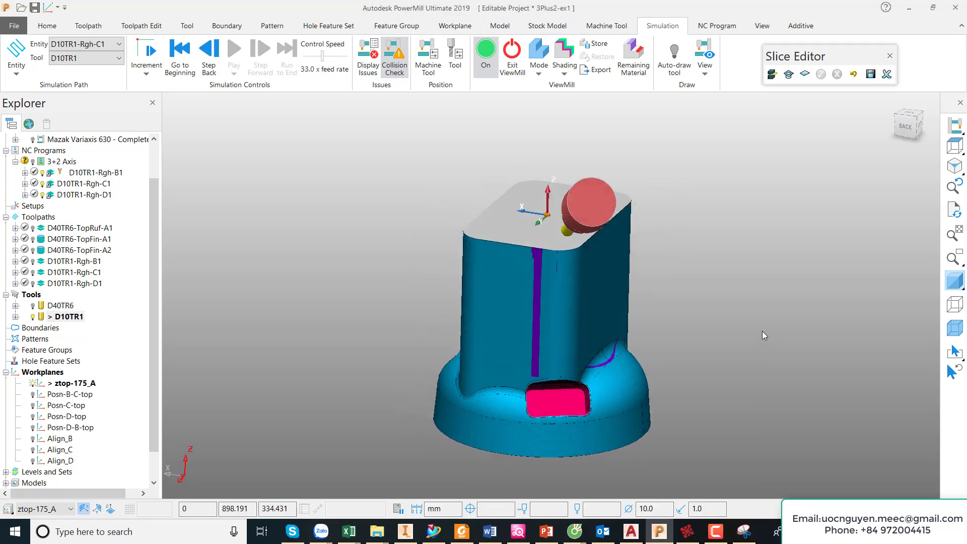
# Simulate the D10TR1-Rgh-D1 roughing toolpath, accepting the rapid move warning.
pyautogui.click(99, 46)
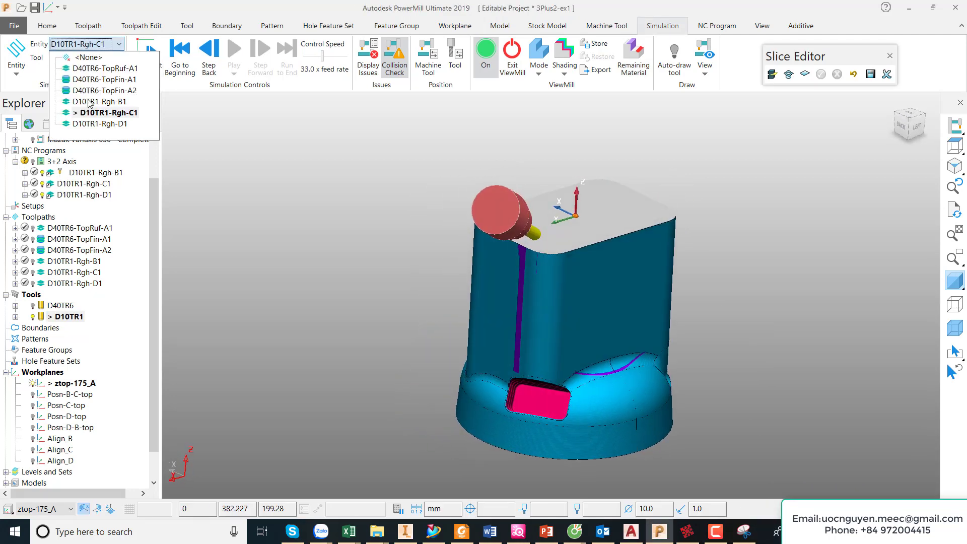
pyautogui.click(99, 124)
pyautogui.press('Left')
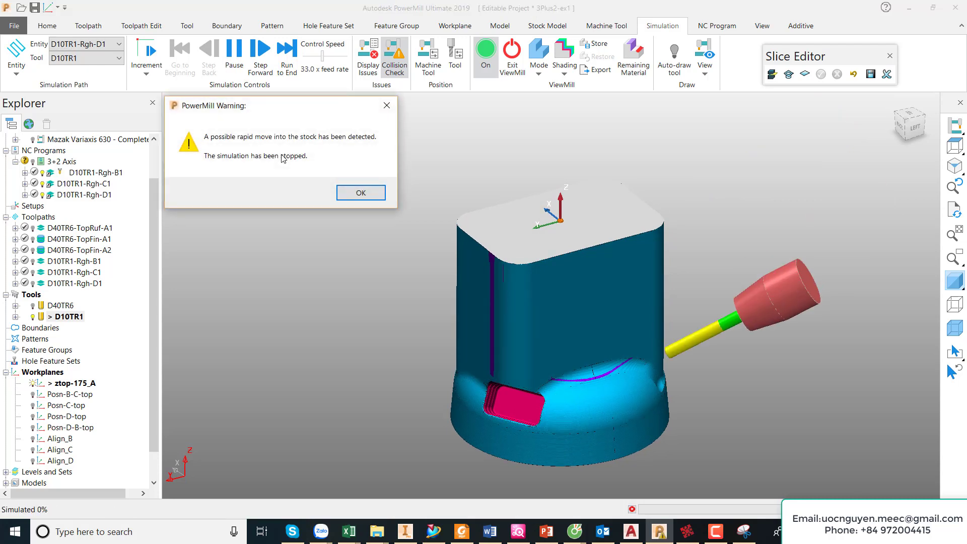
pyautogui.click(348, 193)
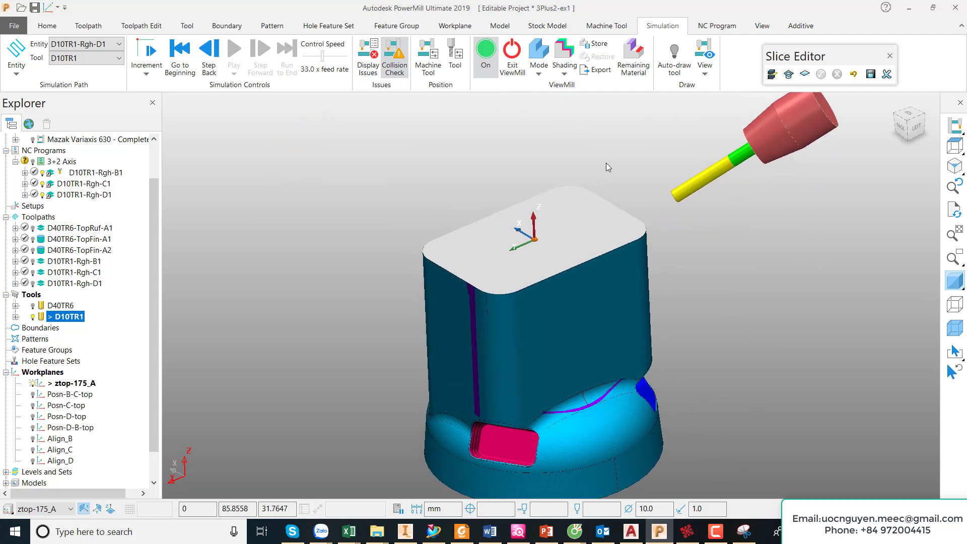
# Export the ViewMill stock as a DMT file named Stock in the 3Plus2-ex1 folder.
pyautogui.click(598, 70)
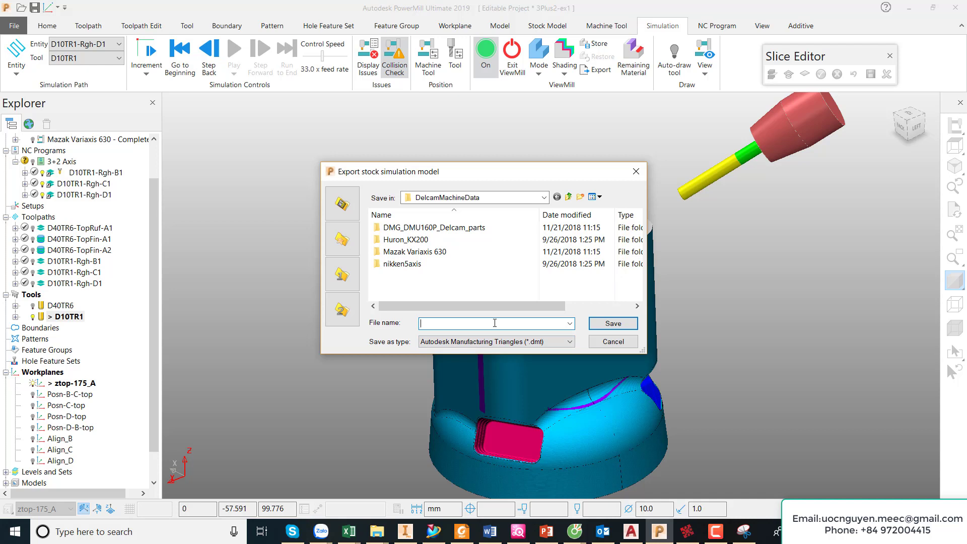
pyautogui.click(569, 196)
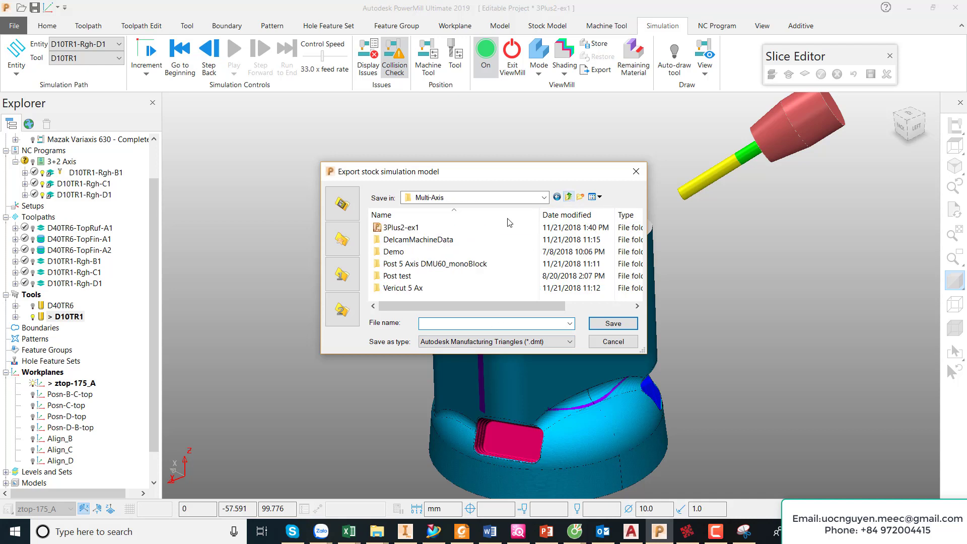
pyautogui.doubleClick(426, 229)
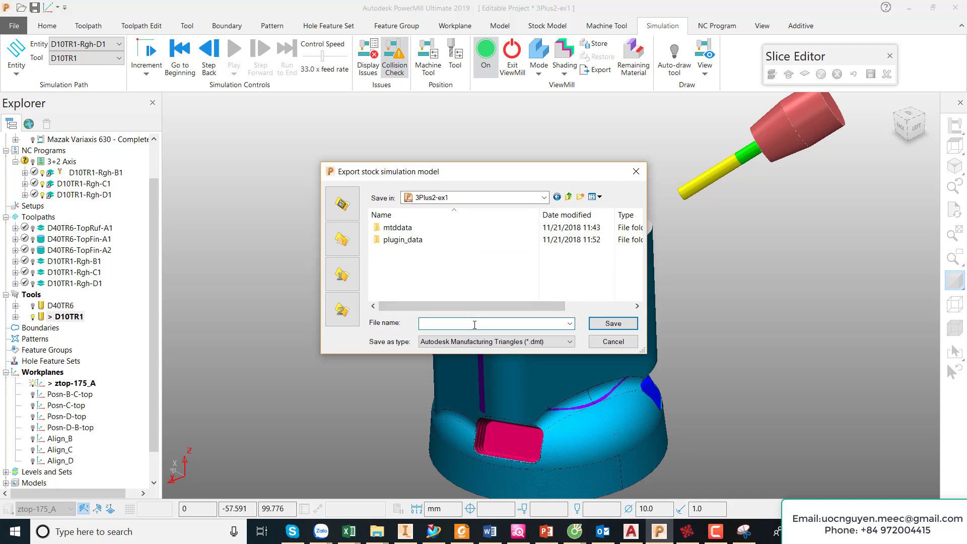
pyautogui.write('S')
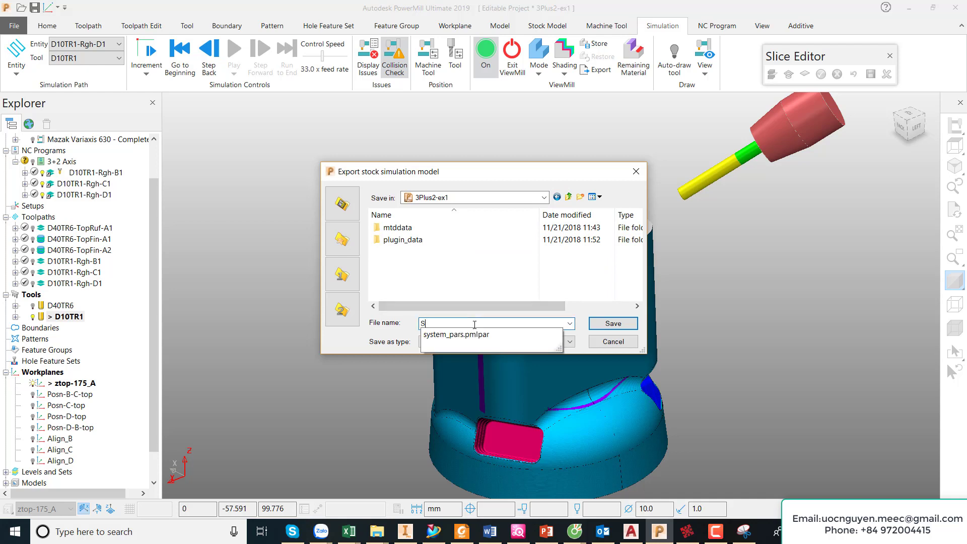
pyautogui.write('tock')
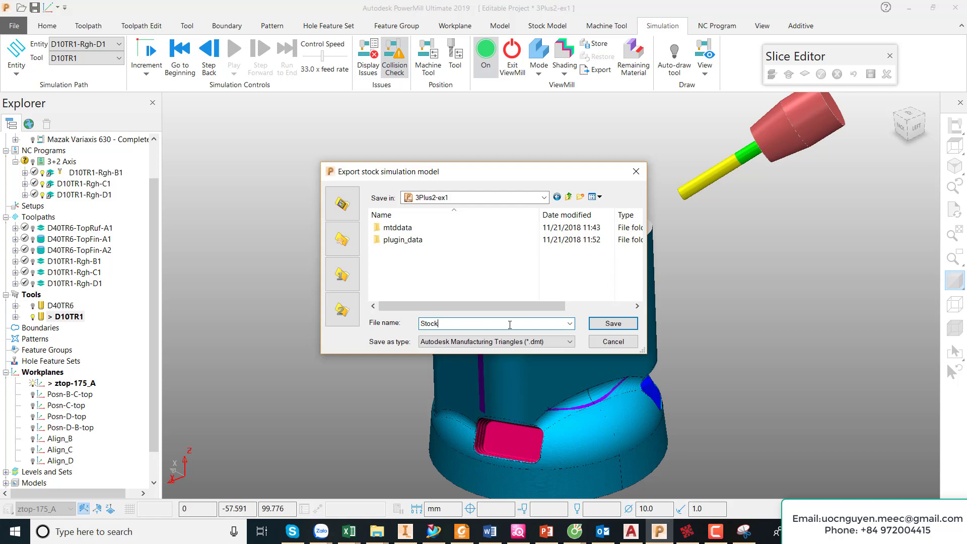
pyautogui.click(606, 325)
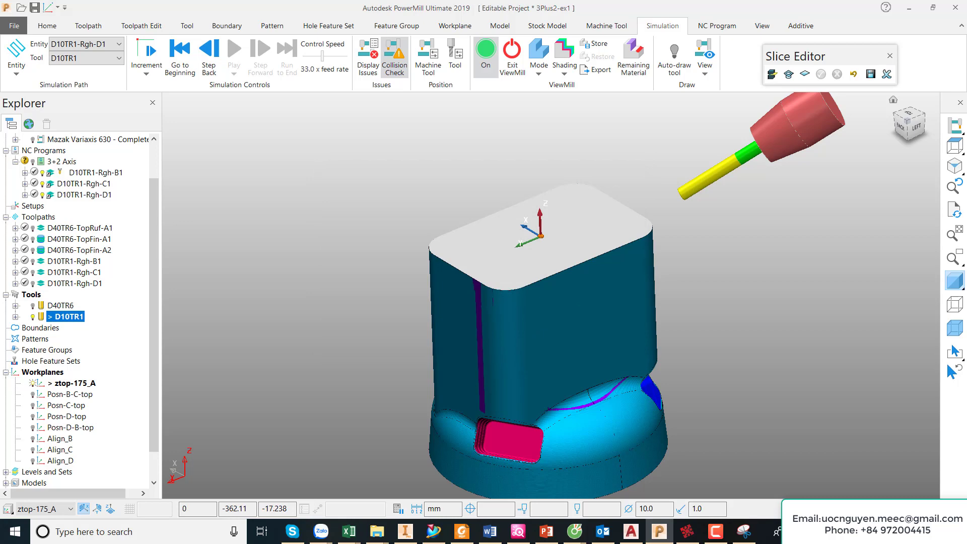
# Minimize PowerMill and launch Manufacturing Data Exchange Utility from the desktop, maximized.
pyautogui.click(659, 531)
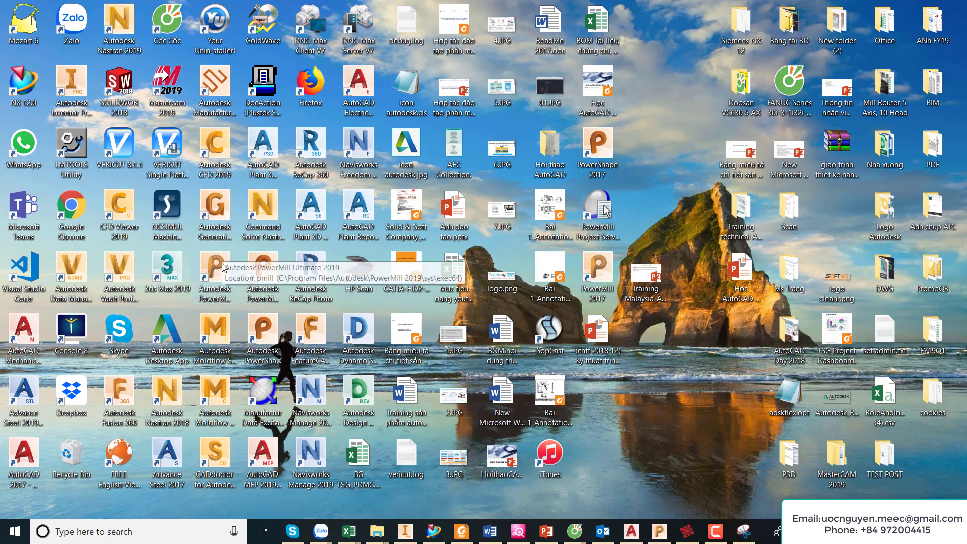
pyautogui.click(250, 219)
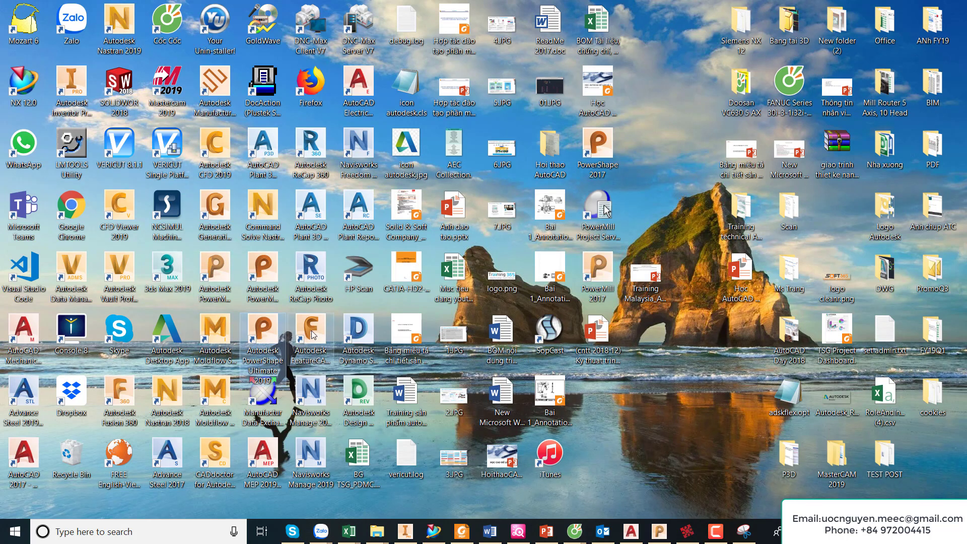
pyautogui.click(269, 388)
pyautogui.doubleClick(269, 388)
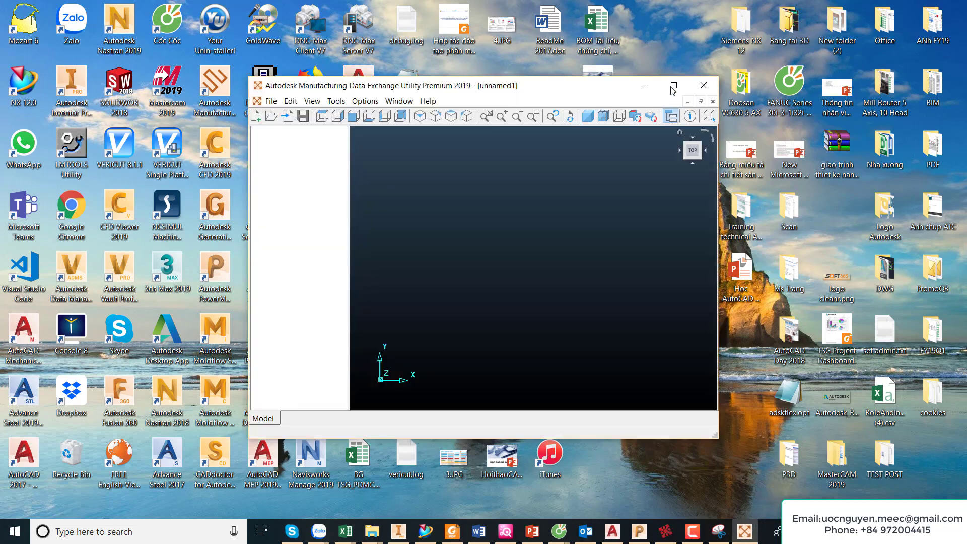
pyautogui.click(674, 86)
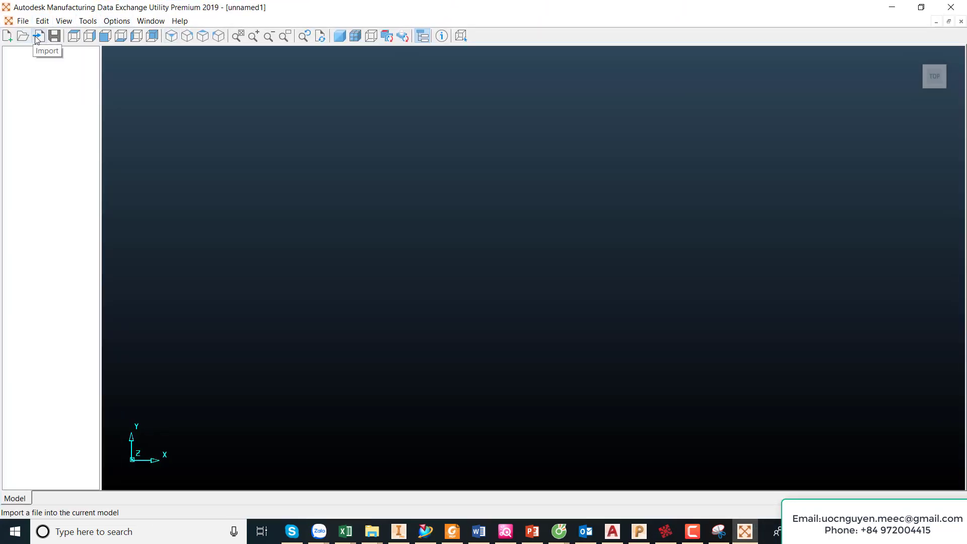
# Choose Stock.dmt from the 3Plus2-ex1 folder as the file to import.
pyautogui.click(38, 37)
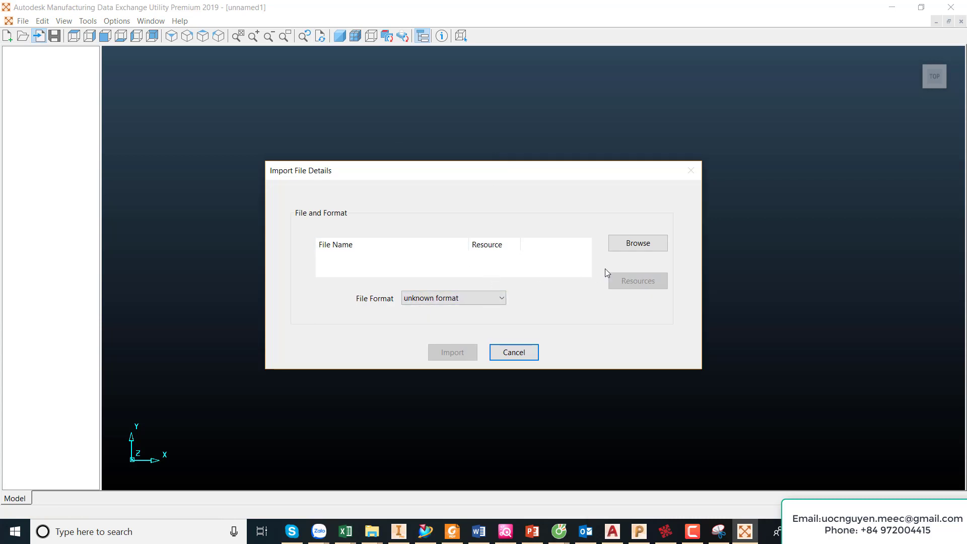
pyautogui.click(623, 248)
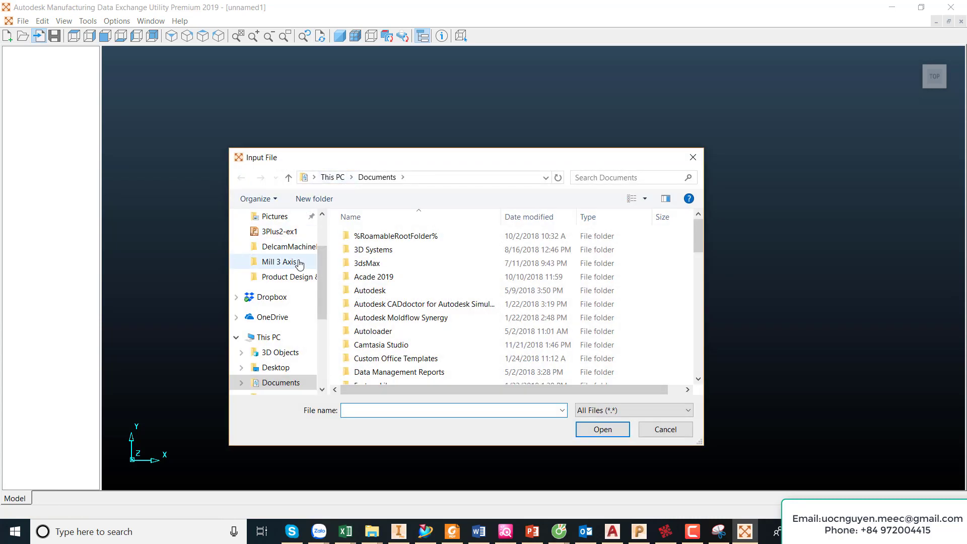
pyautogui.click(280, 231)
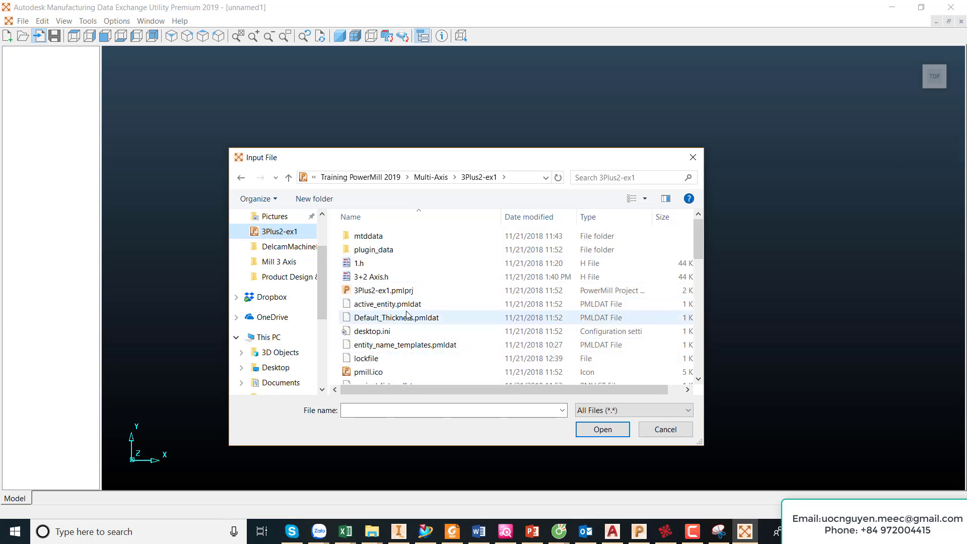
pyautogui.click(625, 413)
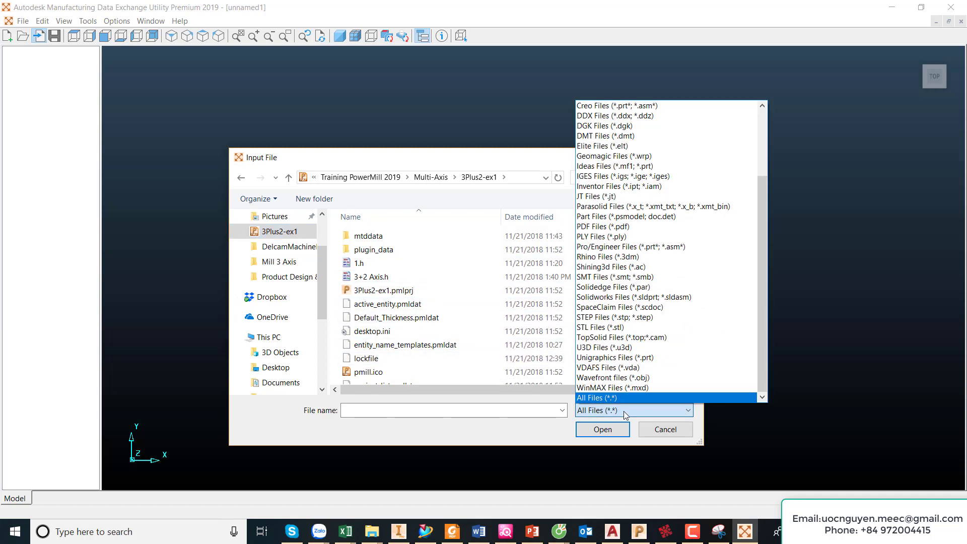
pyautogui.click(623, 400)
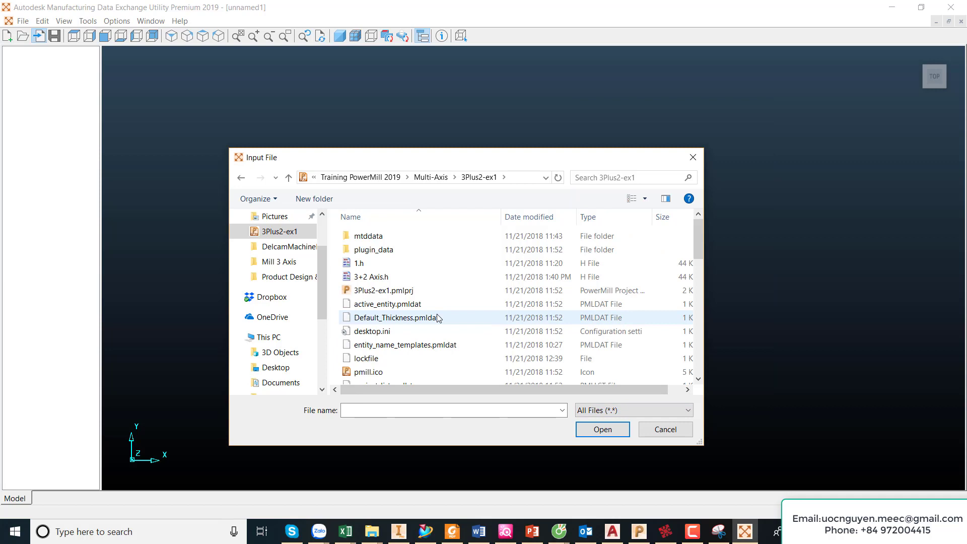
pyautogui.scroll(-2, 438, 317)
pyautogui.click(371, 350)
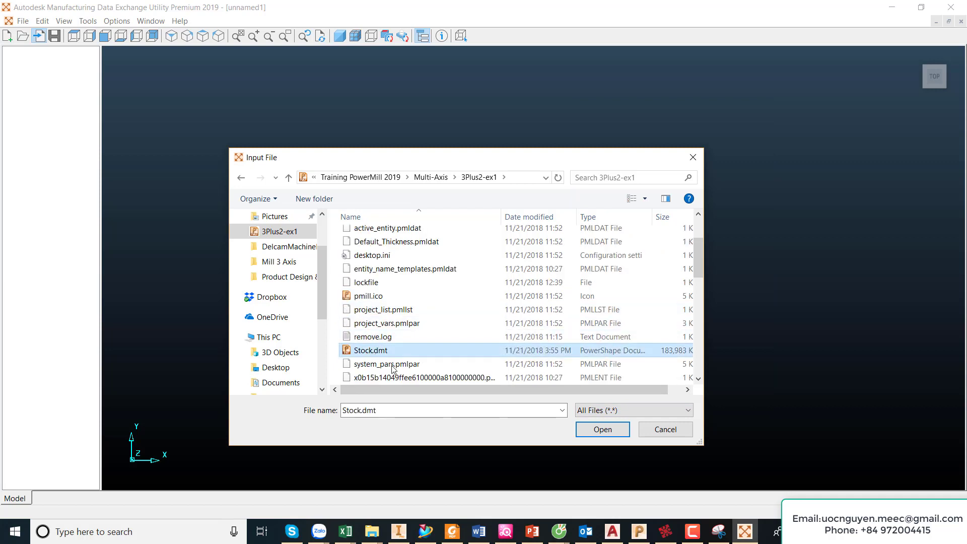
pyautogui.click(601, 429)
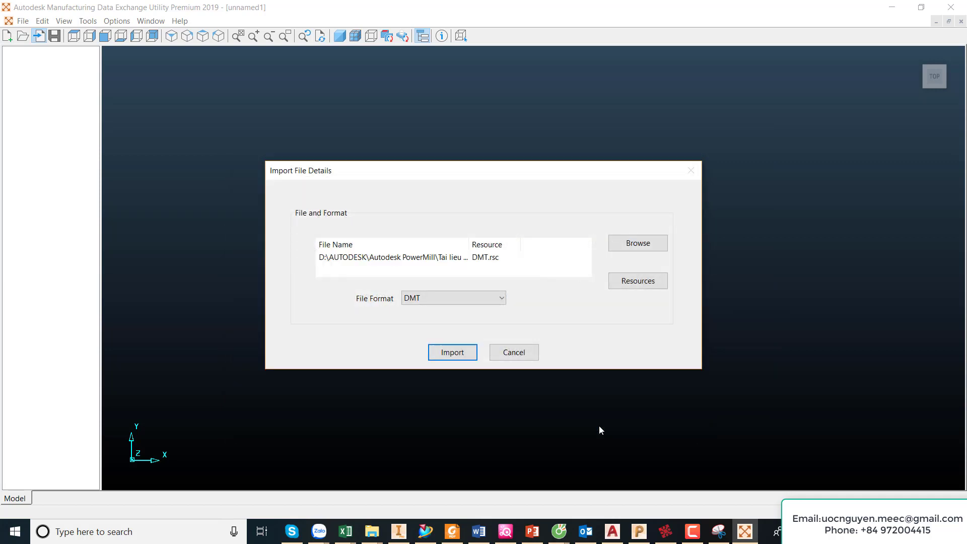
# Import Stock.dmt with the file format set to DMT.
pyautogui.click(433, 298)
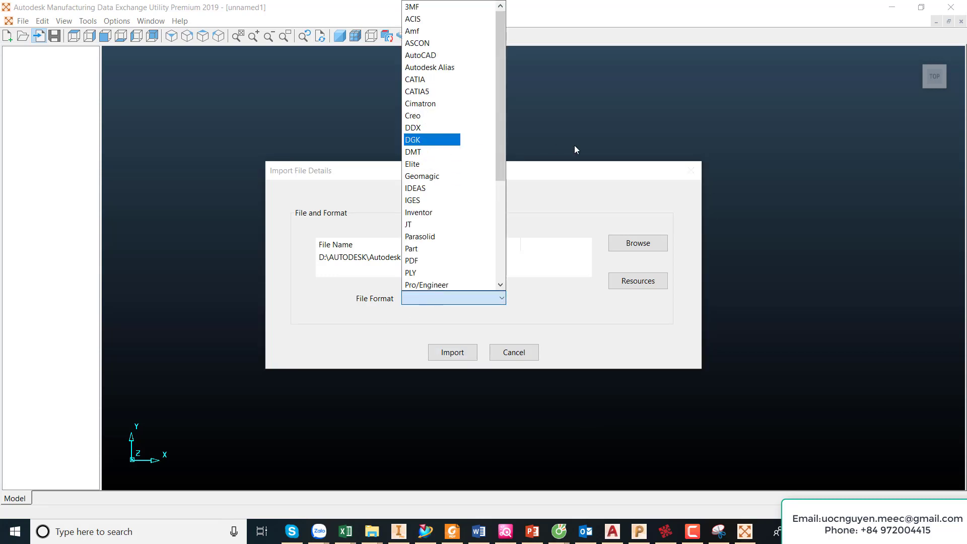
pyautogui.click(565, 191)
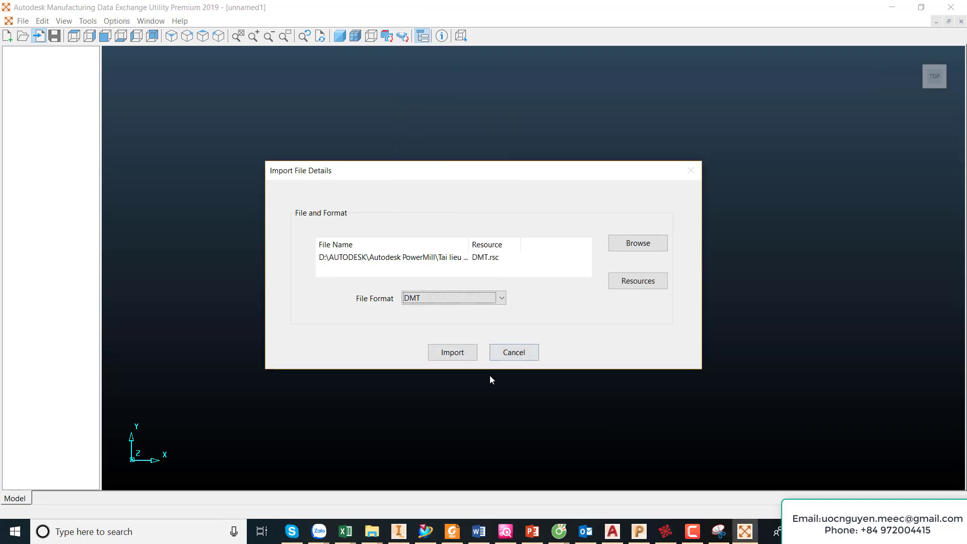
pyautogui.click(460, 353)
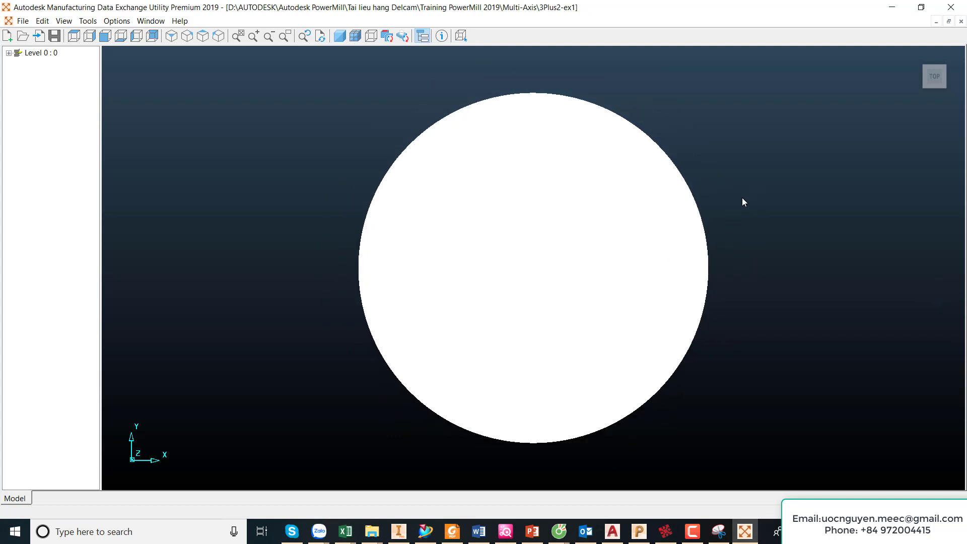
# Orbit and zoom out to a front view of the stock, toggling Shaded+Wireframe on and off.
pyautogui.click(921, 89)
pyautogui.moveTo(686, 204); pyautogui.dragTo(661, 194, button='middle')
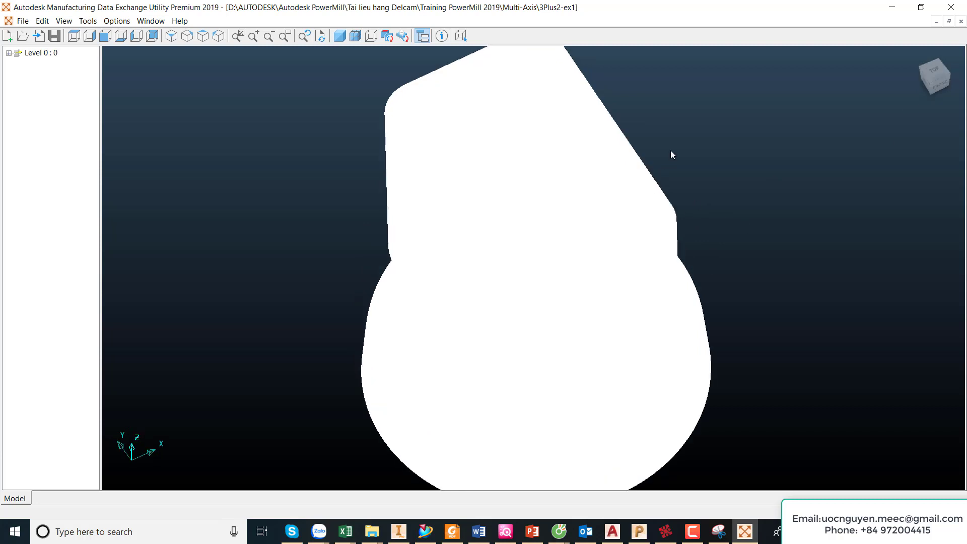
pyautogui.moveTo(726, 181); pyautogui.dragTo(719, 206, button='middle')
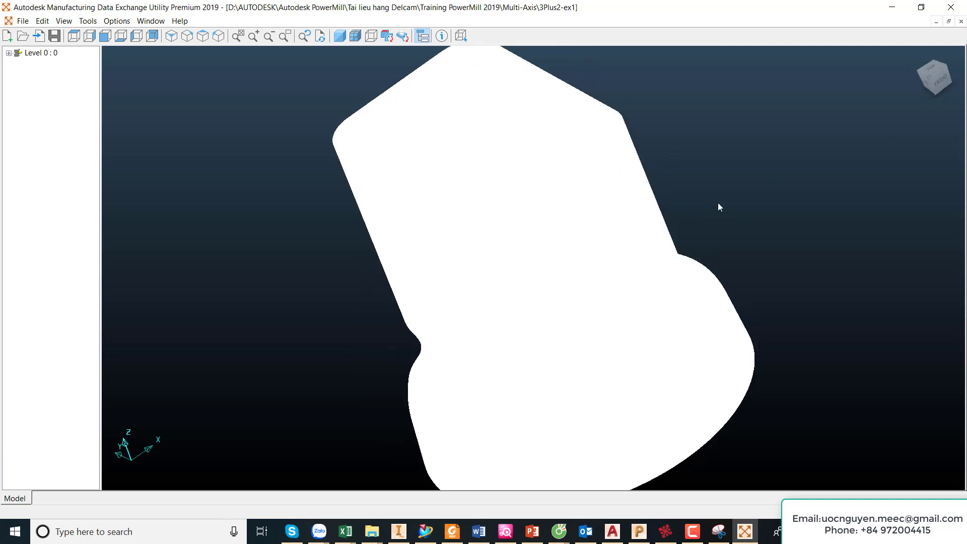
pyautogui.scroll(-1, 718, 202)
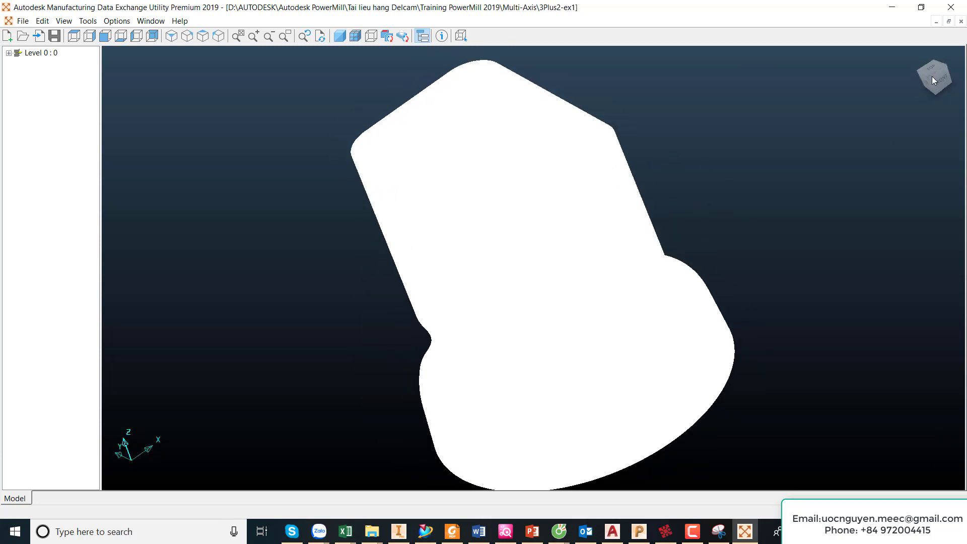
pyautogui.scroll(-1, 932, 78)
pyautogui.scroll(-1, 931, 80)
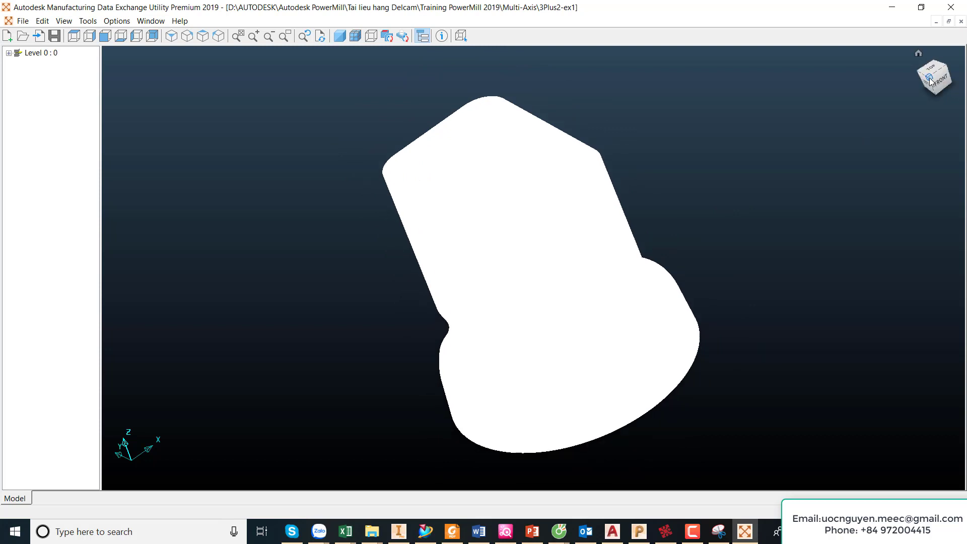
pyautogui.click(930, 79)
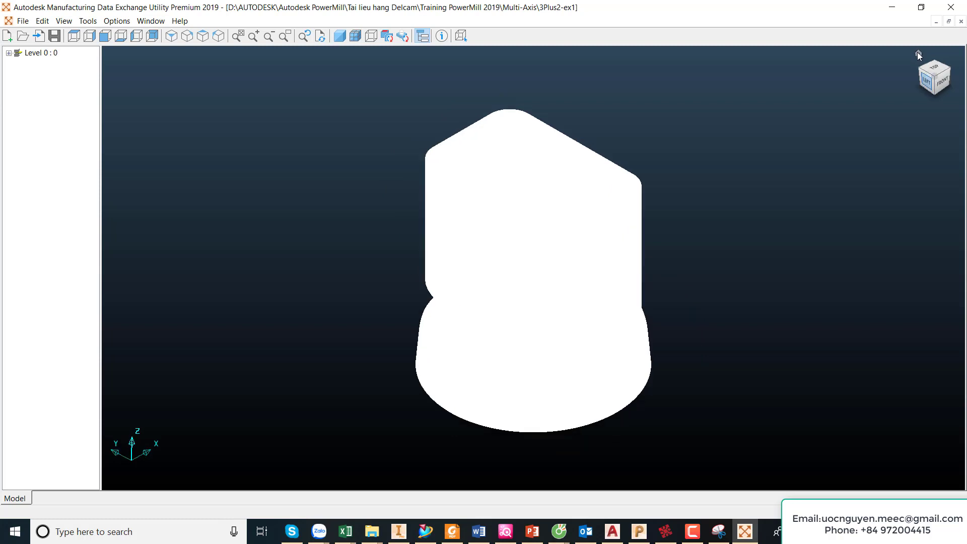
pyautogui.click(356, 40)
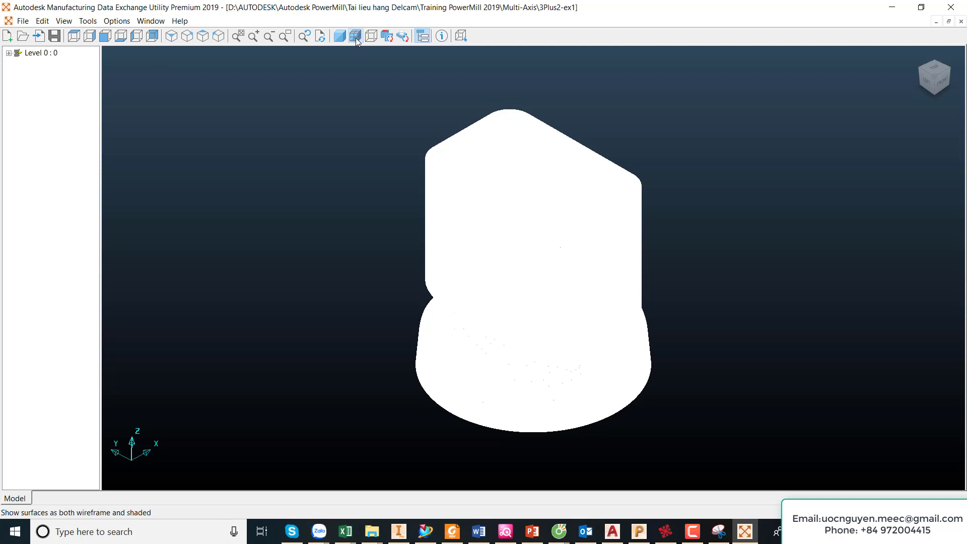
pyautogui.click(371, 36)
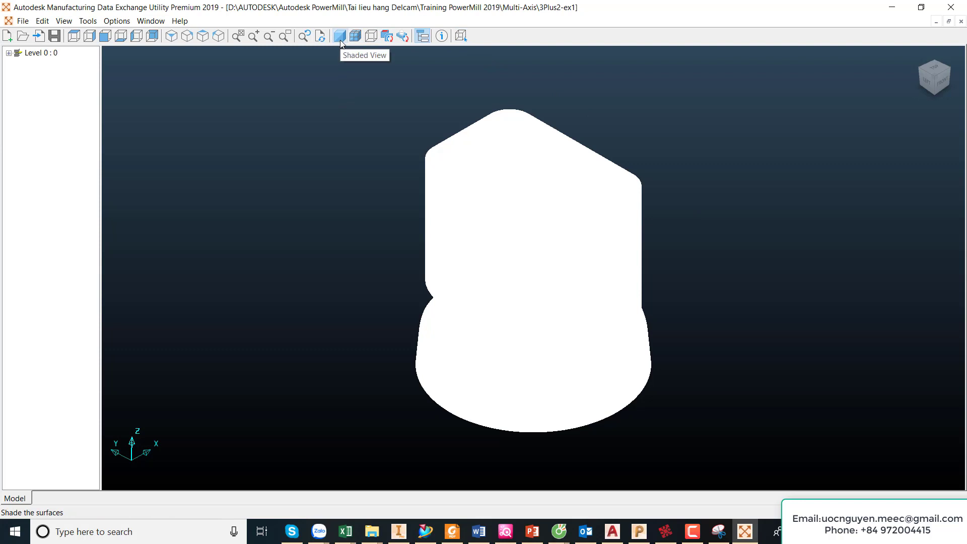
# Shade the stock model blue, then zoom and orbit to inspect the machined pocket.
pyautogui.click(340, 36)
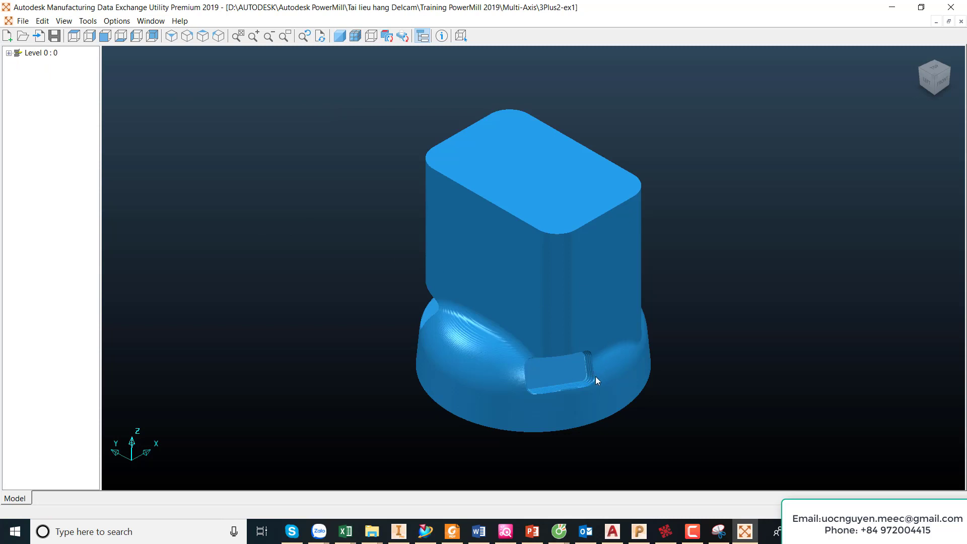
pyautogui.scroll(-1, 597, 378)
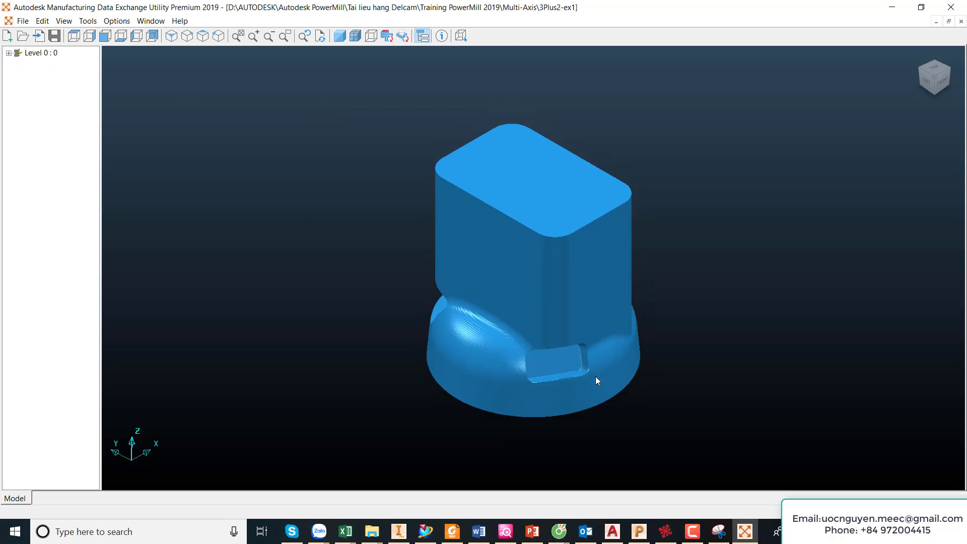
pyautogui.scroll(1, 596, 379)
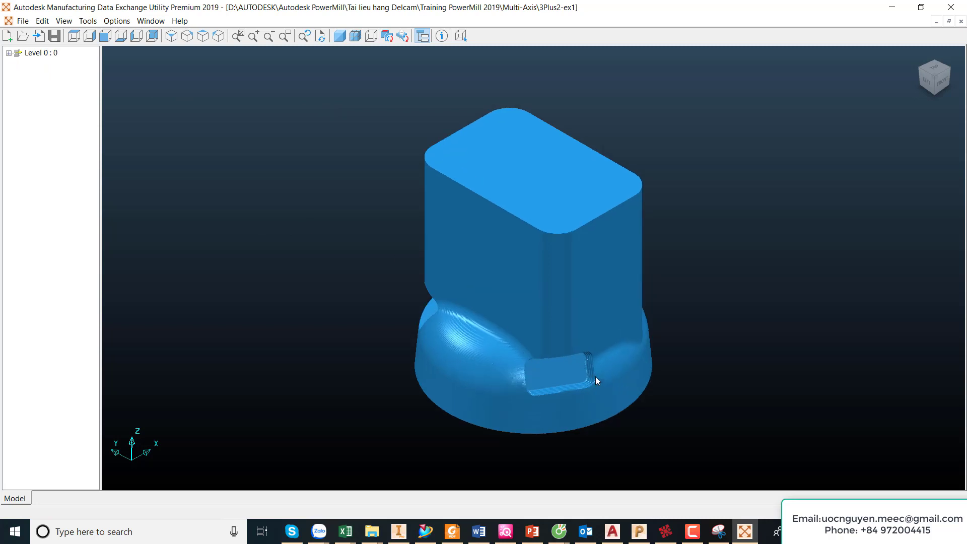
pyautogui.scroll(1, 596, 380)
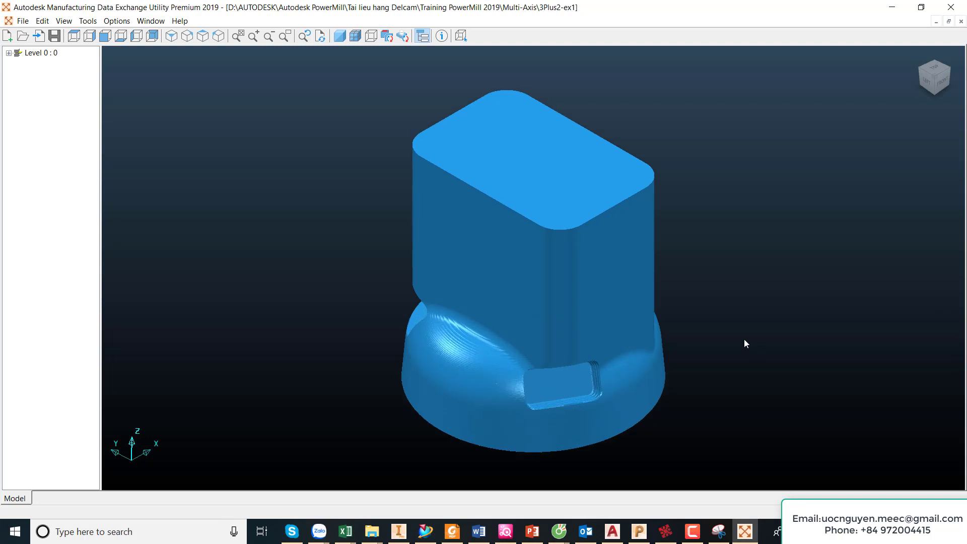
pyautogui.moveTo(707, 305); pyautogui.dragTo(705, 327, button='middle')
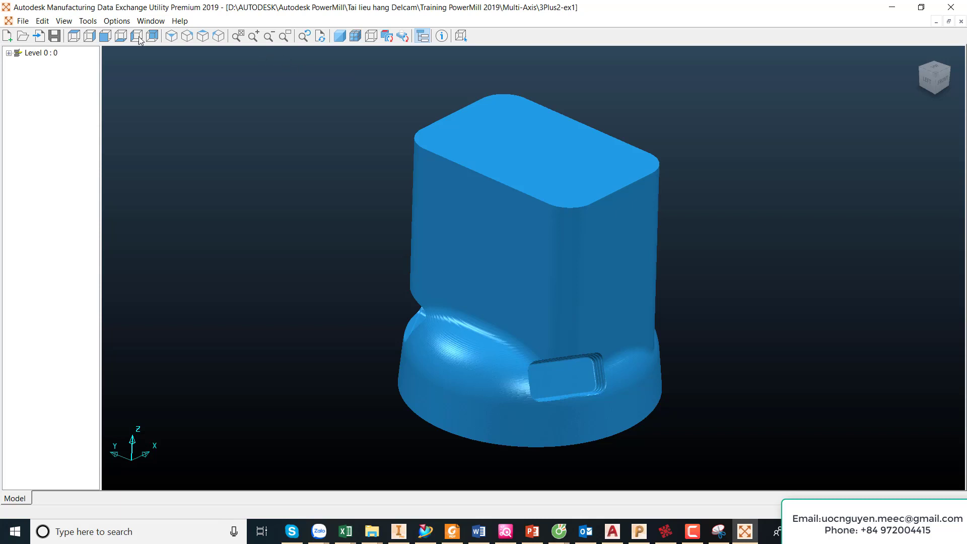
pyautogui.moveTo(345, 82); pyautogui.dragTo(379, 211, button='middle')
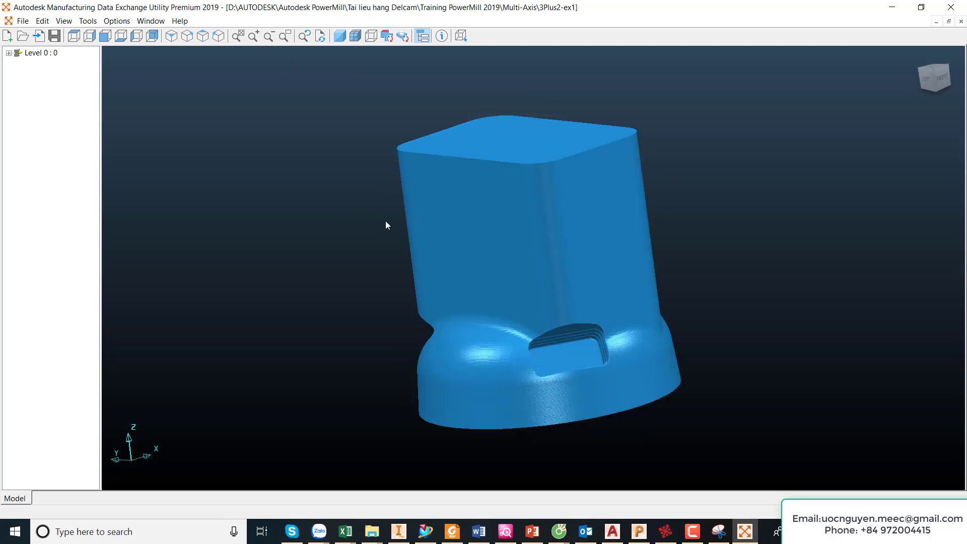
pyautogui.press('Left')
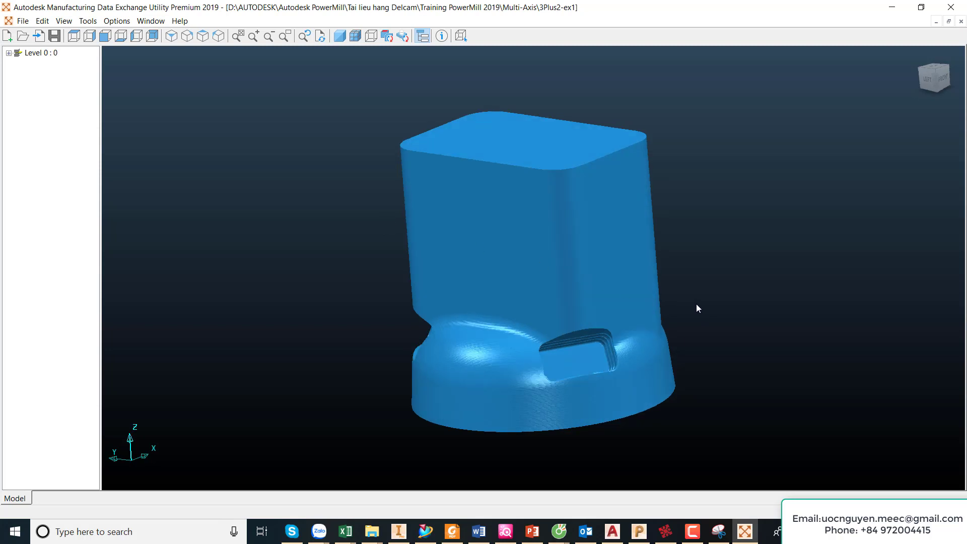
pyautogui.press('Left')
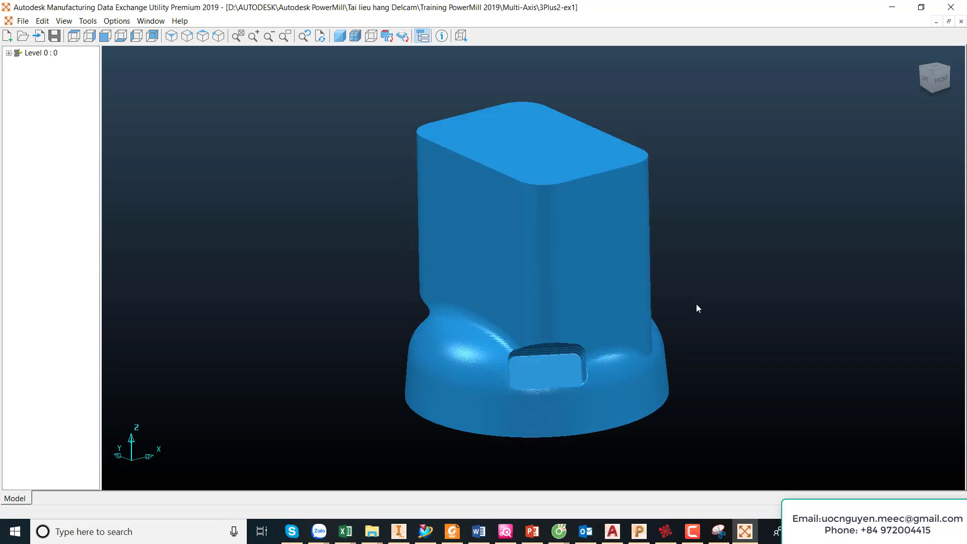